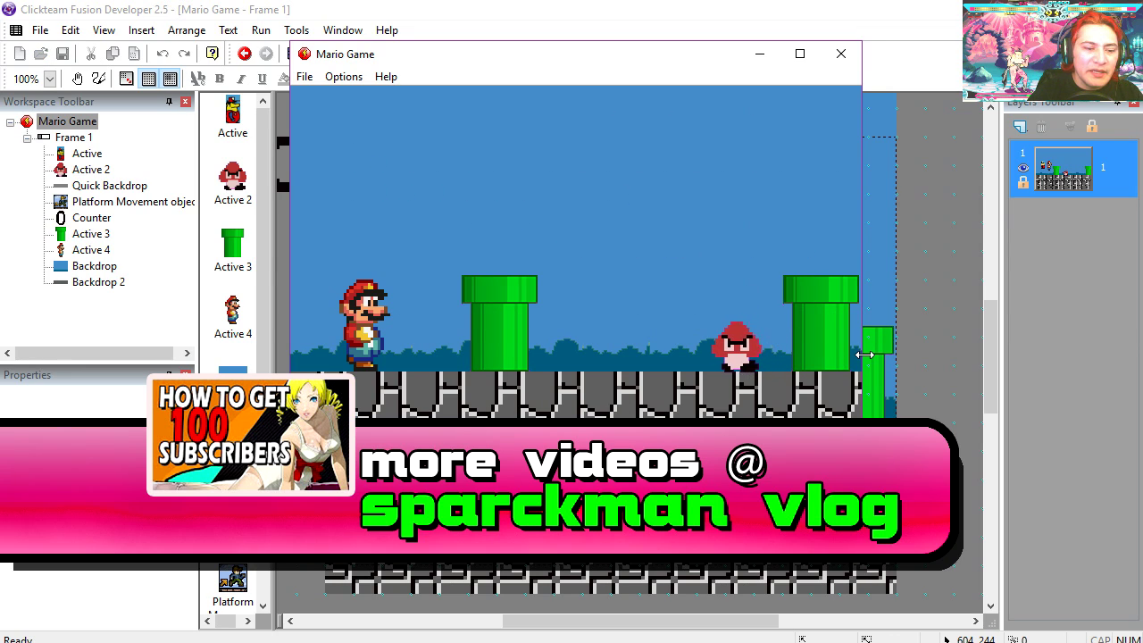
- Play-test the running game by walking Mario both ways, jumping onto the first pipe and stomping the Goomba
{"action": "key", "text": "Left"}
{"action": "key", "text": "Right"}
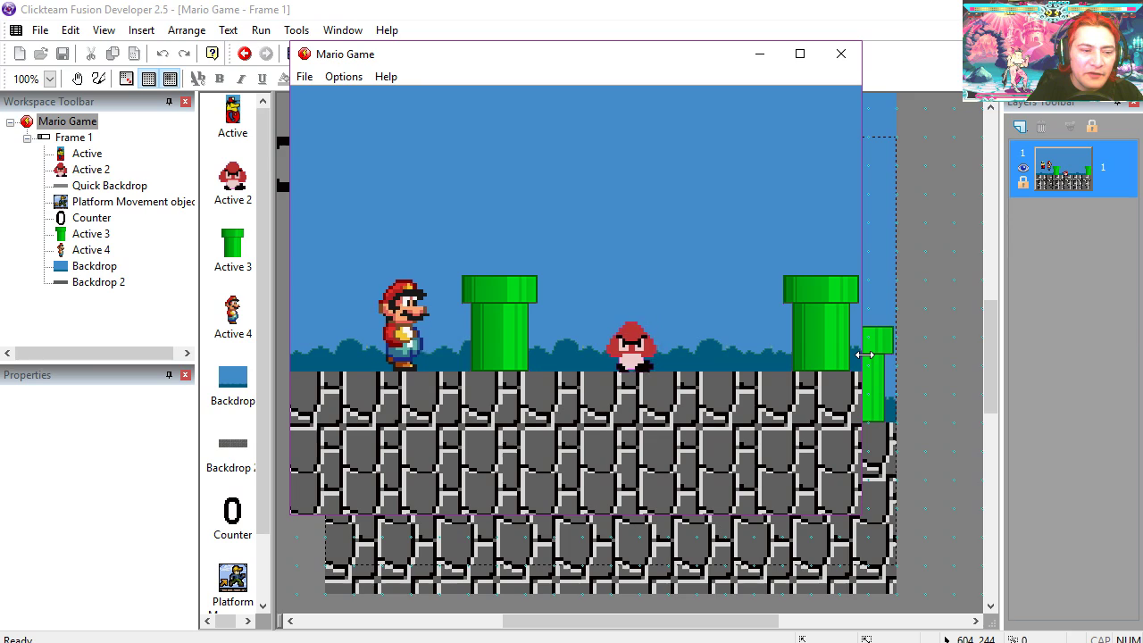
{"action": "key", "text": "Up"}
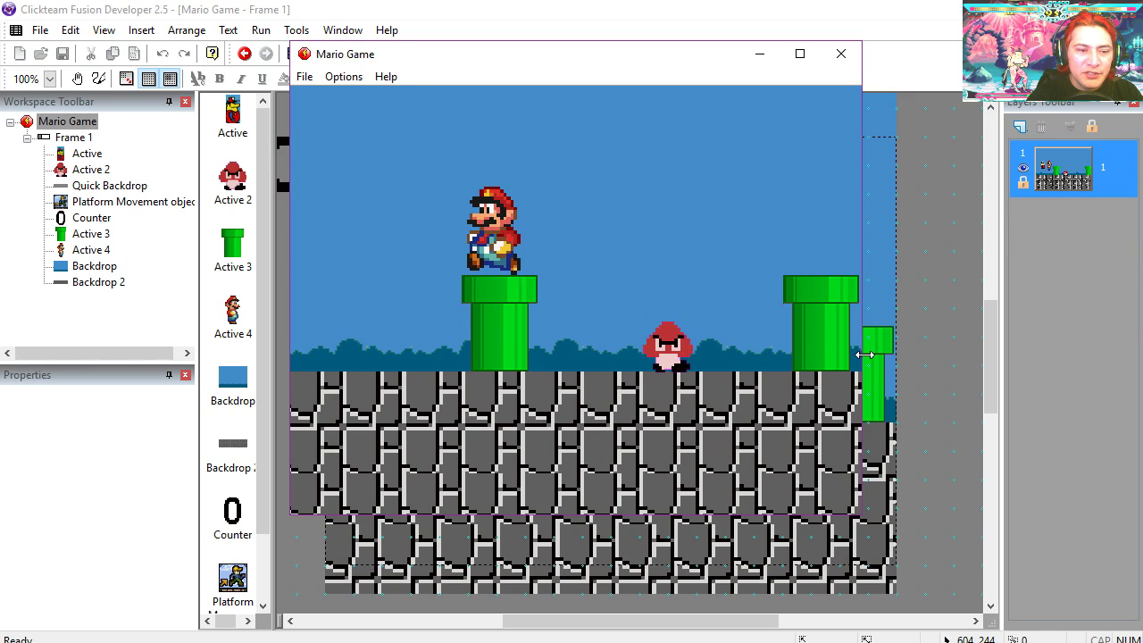
{"action": "key", "text": "Up"}
{"action": "key", "text": "Right"}
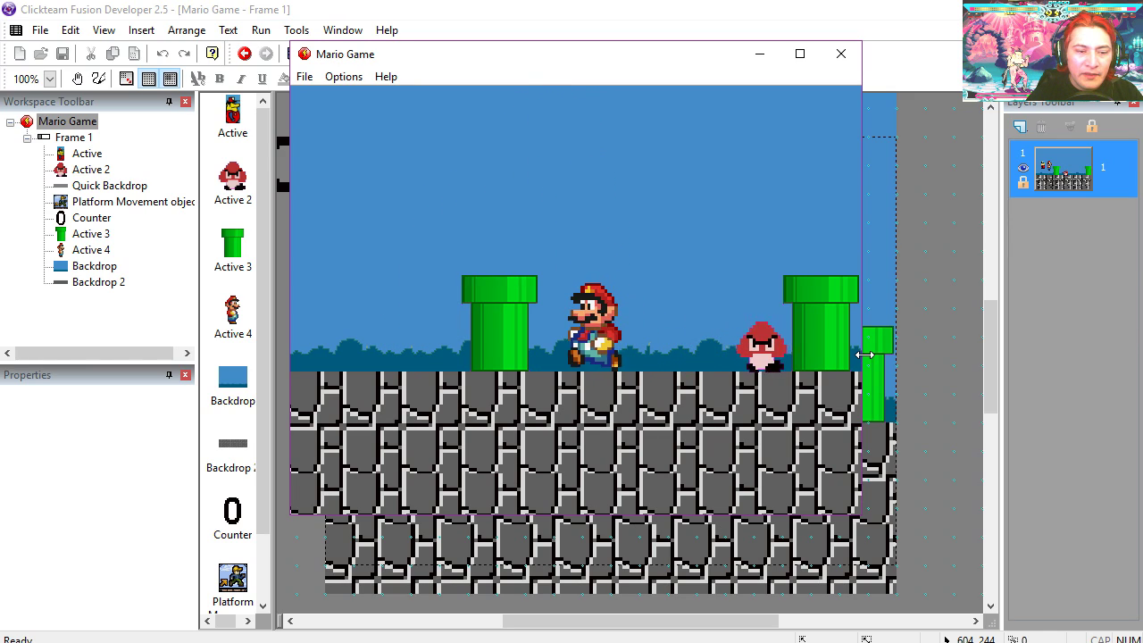
{"action": "key", "text": "Left"}
{"action": "key", "text": "Up"}
{"action": "key", "text": "Right"}
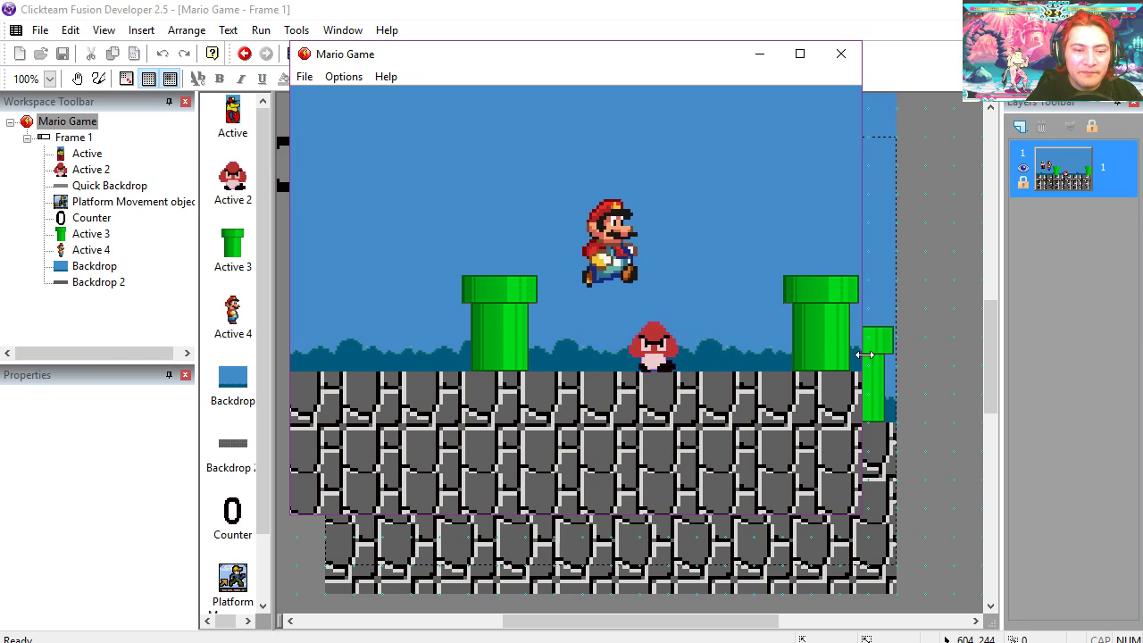
{"action": "key", "text": "Right"}
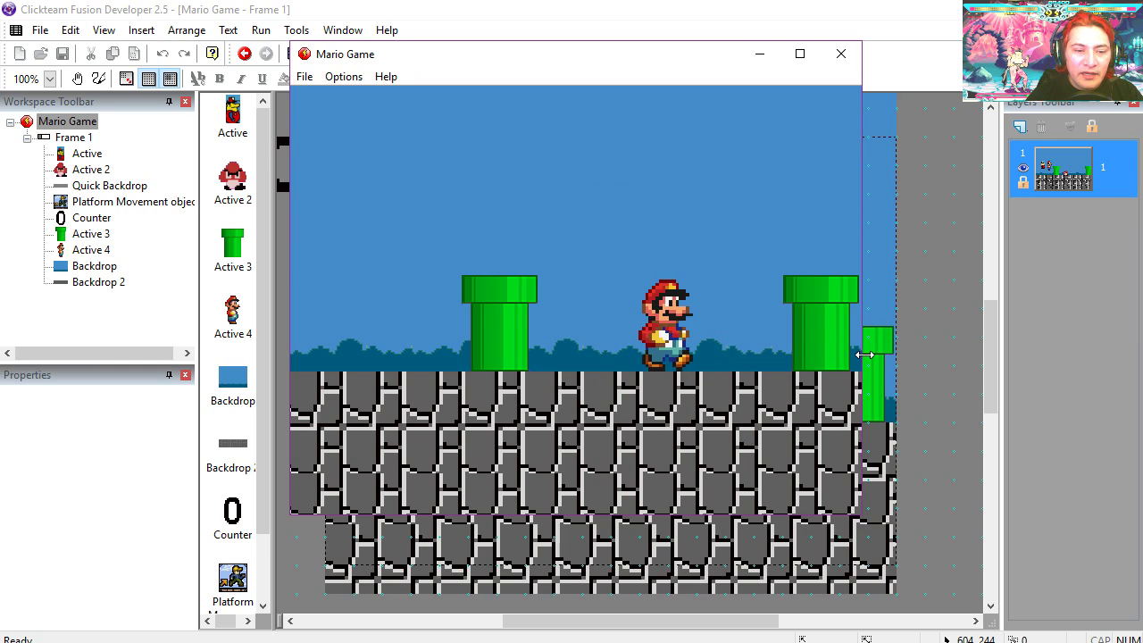
{"action": "key", "text": "Up"}
{"action": "key", "text": "Right"}
{"action": "key", "text": "Up"}
{"action": "key", "text": "Left"}
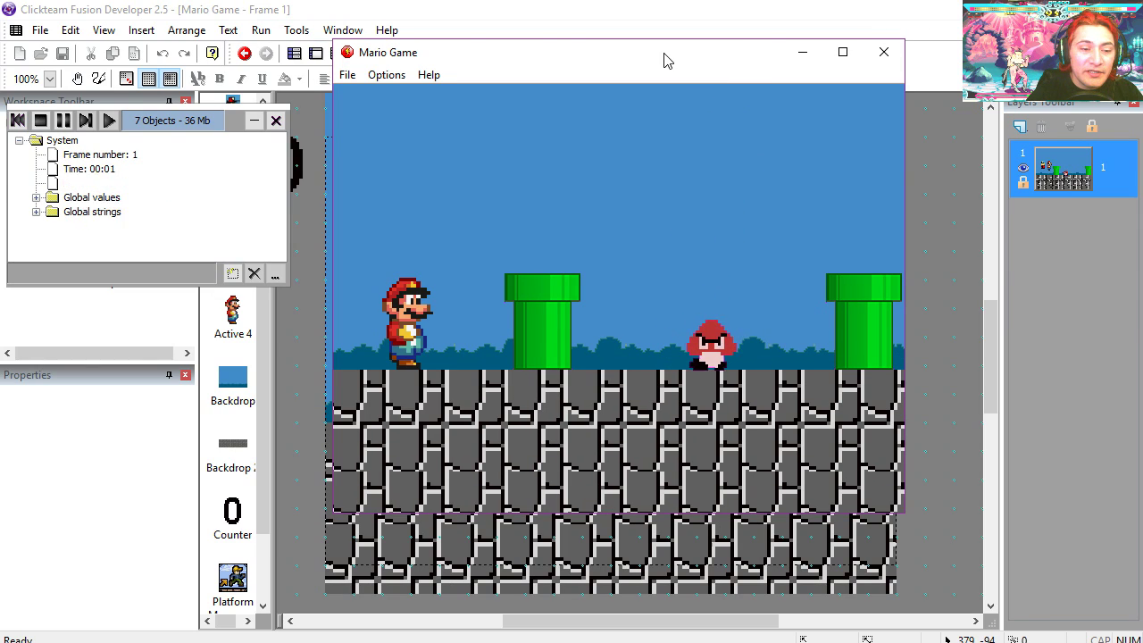
- Test the restarted game by taking Mario over the first pipe and onto the Goomba, and close the game
{"action": "key", "text": "Up"}
{"action": "key", "text": "Right"}
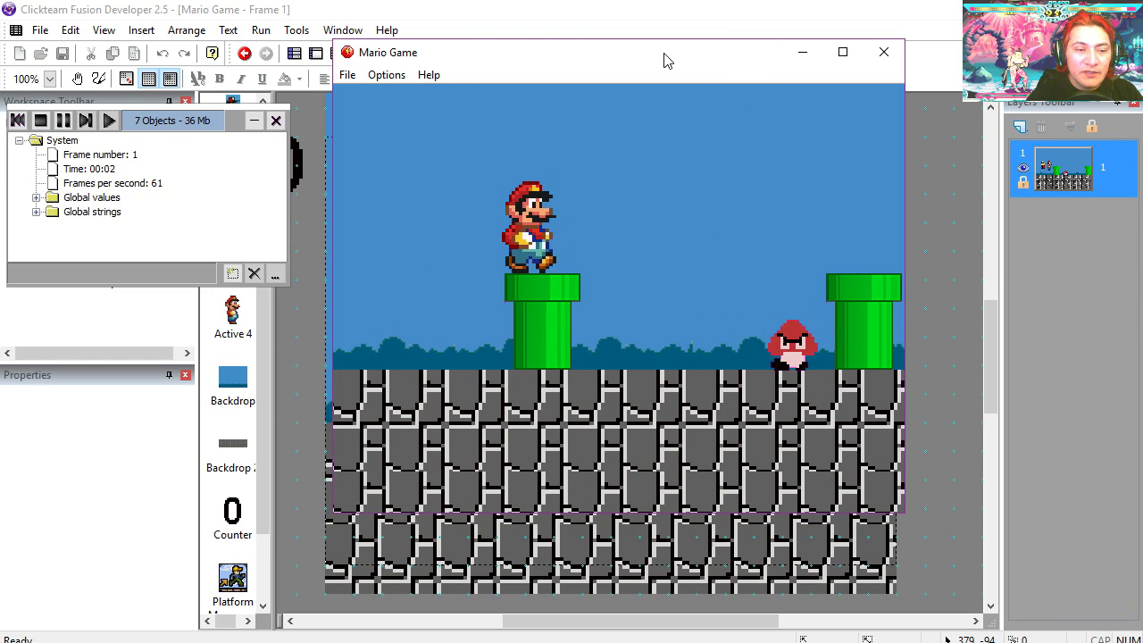
{"action": "key", "text": "Right"}
{"action": "key", "text": "Up"}
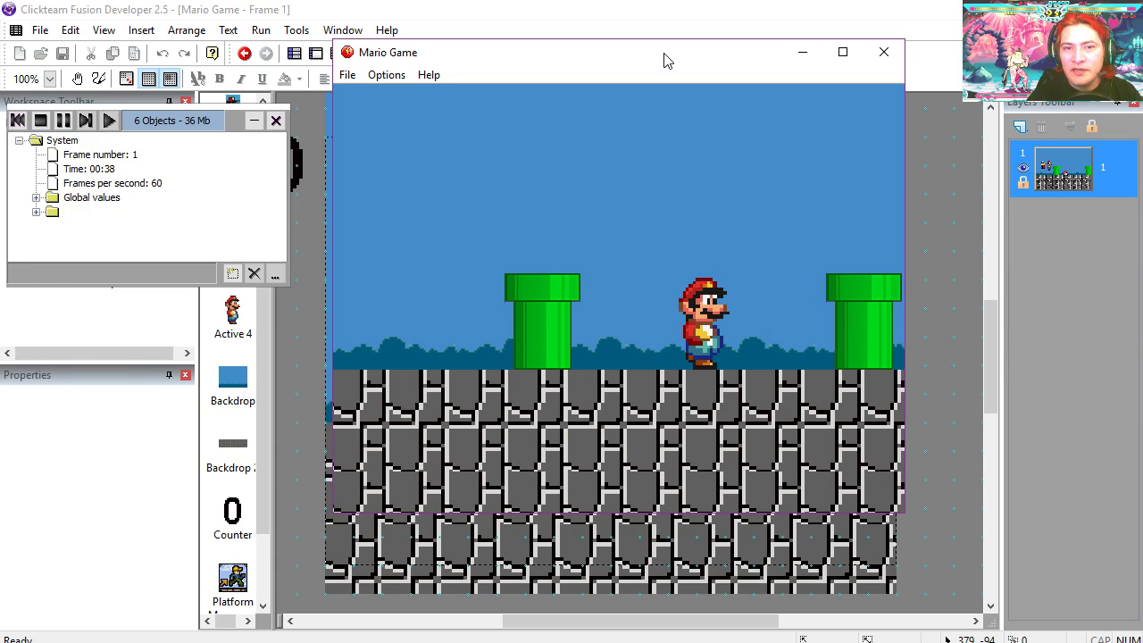
{"action": "key", "text": "alt+F4"}
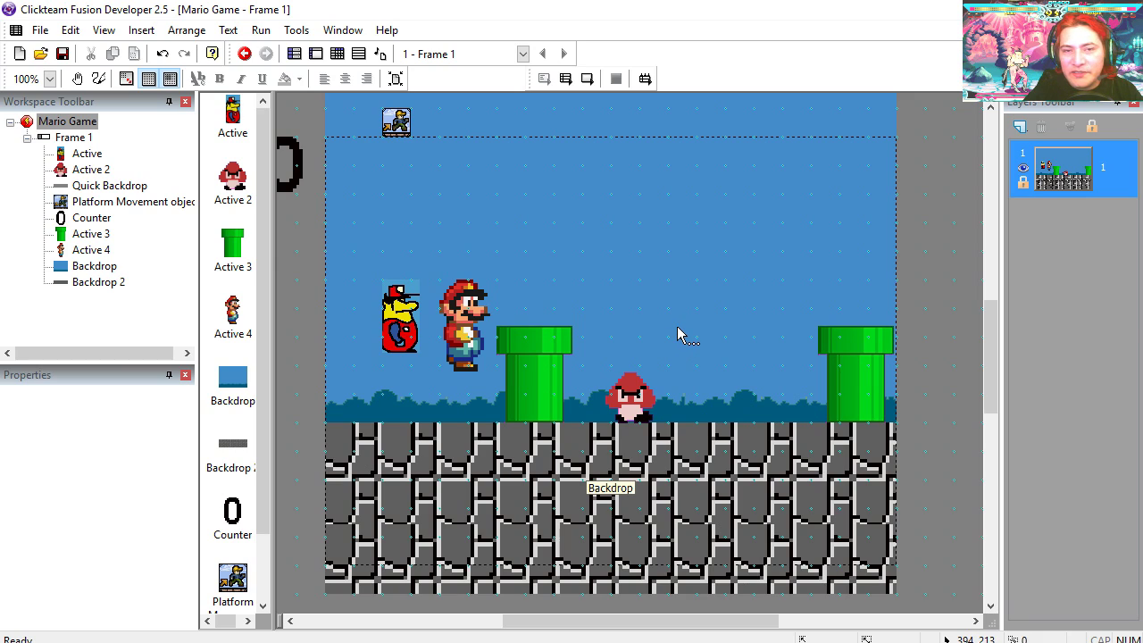
- Try moving the stone ground backdrop up over the pipes and undo the move
{"action": "left_click", "coordinate": [535, 393]}
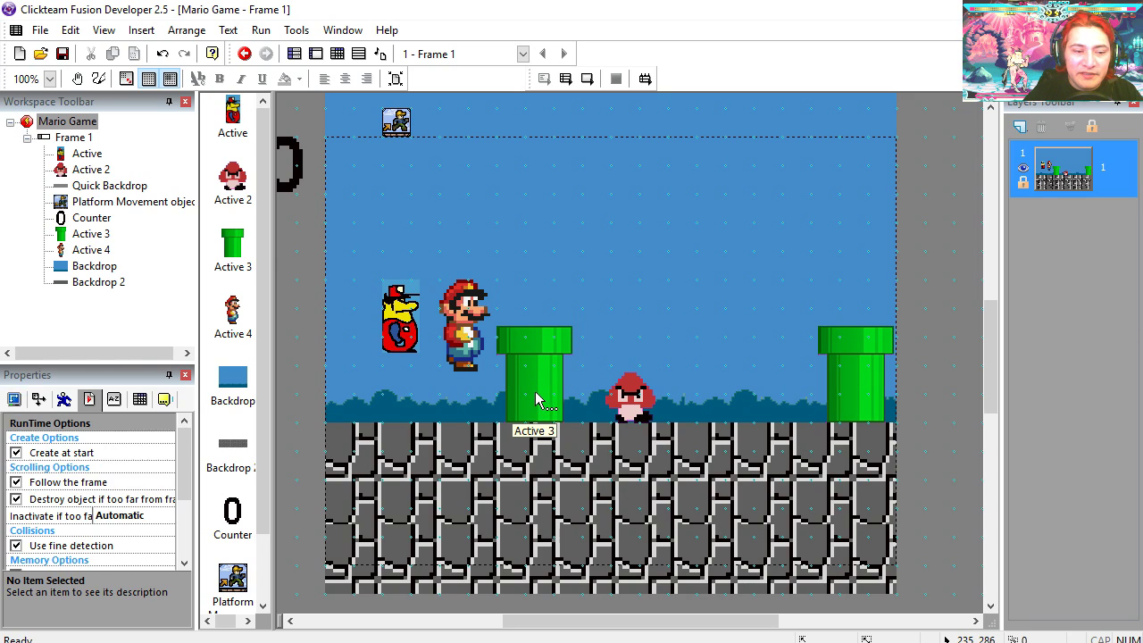
{"action": "left_click_drag", "start_coordinate": [535, 398], "coordinate": [590, 279]}
{"action": "double_click", "coordinate": [594, 266]}
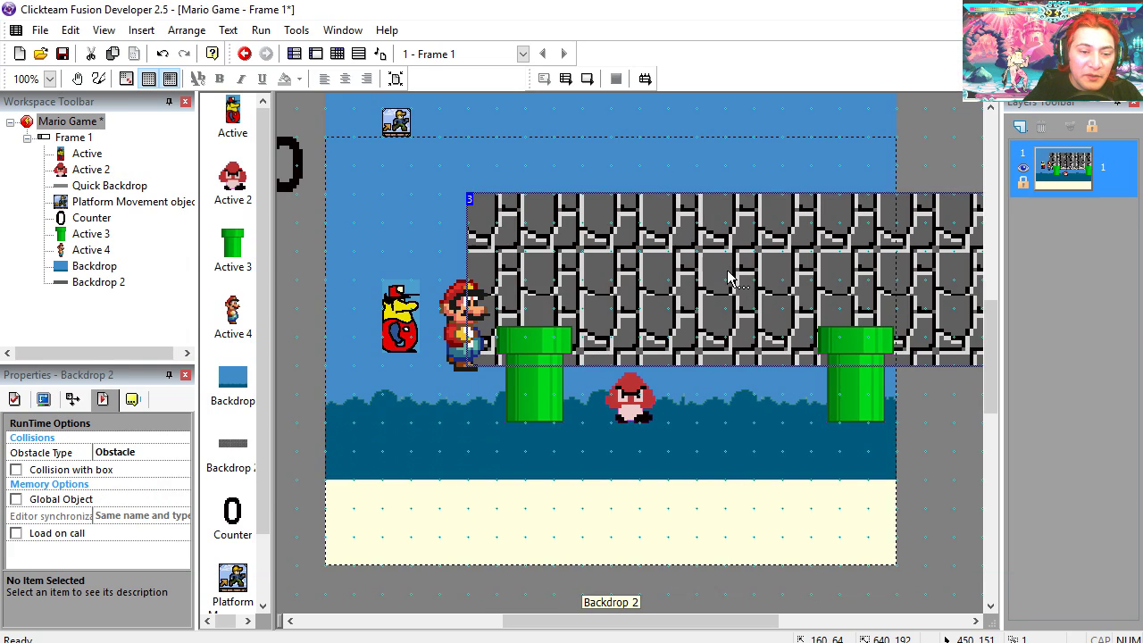
{"action": "key", "text": "ctrl+z"}
{"action": "left_click_drag", "start_coordinate": [556, 523], "coordinate": [726, 268]}
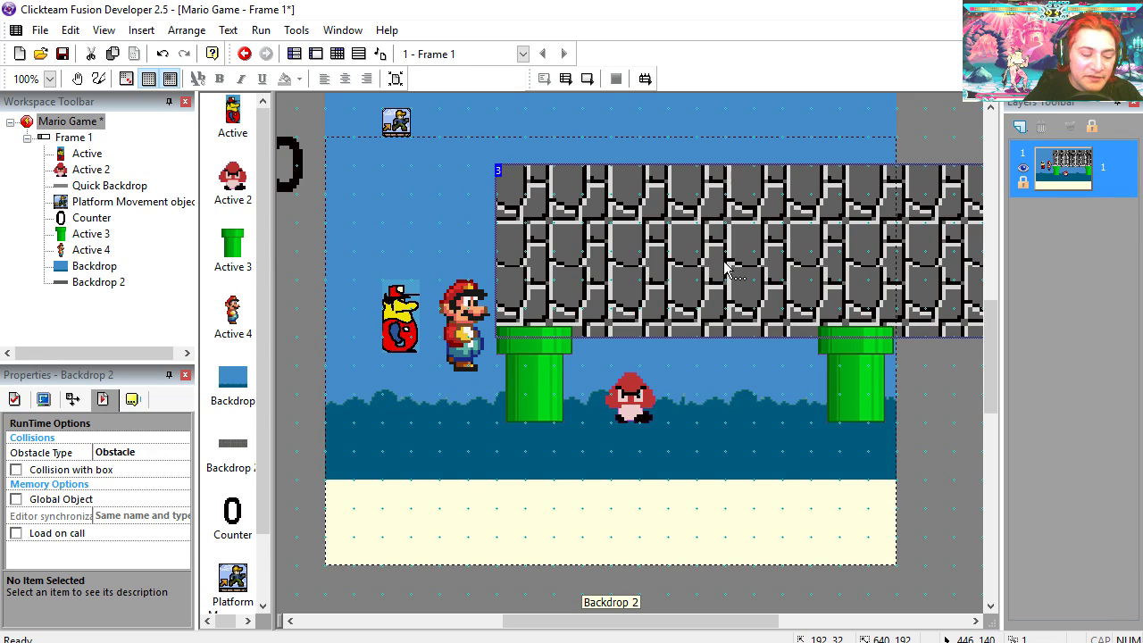
{"action": "double_click", "coordinate": [725, 268]}
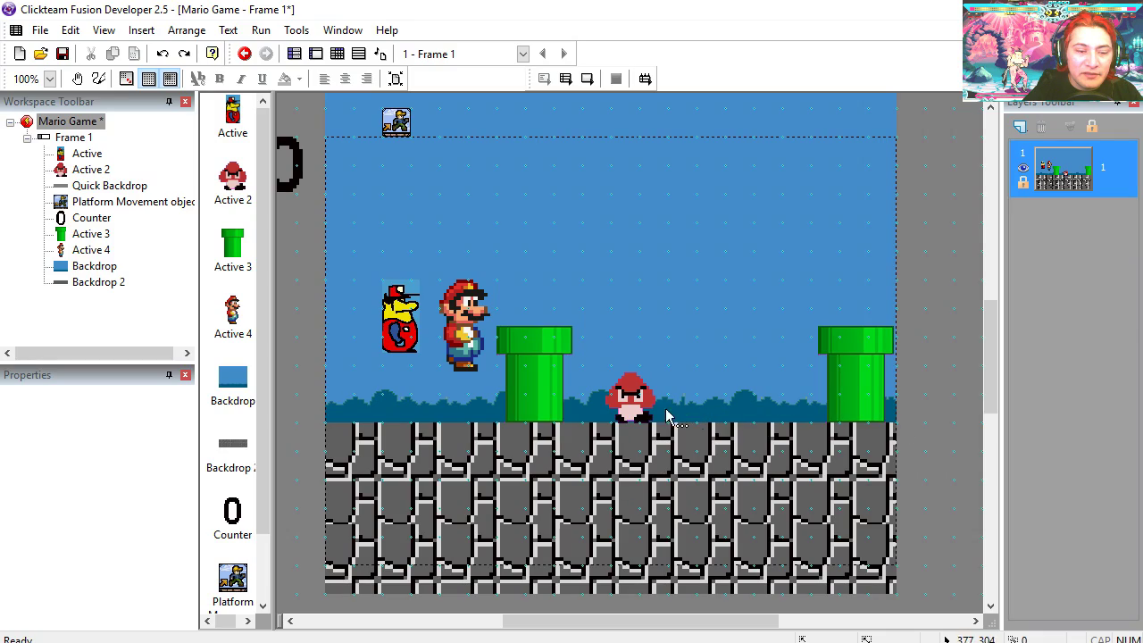
- Preview the Goomba's animation and open its path movement for inspection
{"action": "double_click", "coordinate": [636, 402]}
{"action": "left_click", "coordinate": [985, 434]}
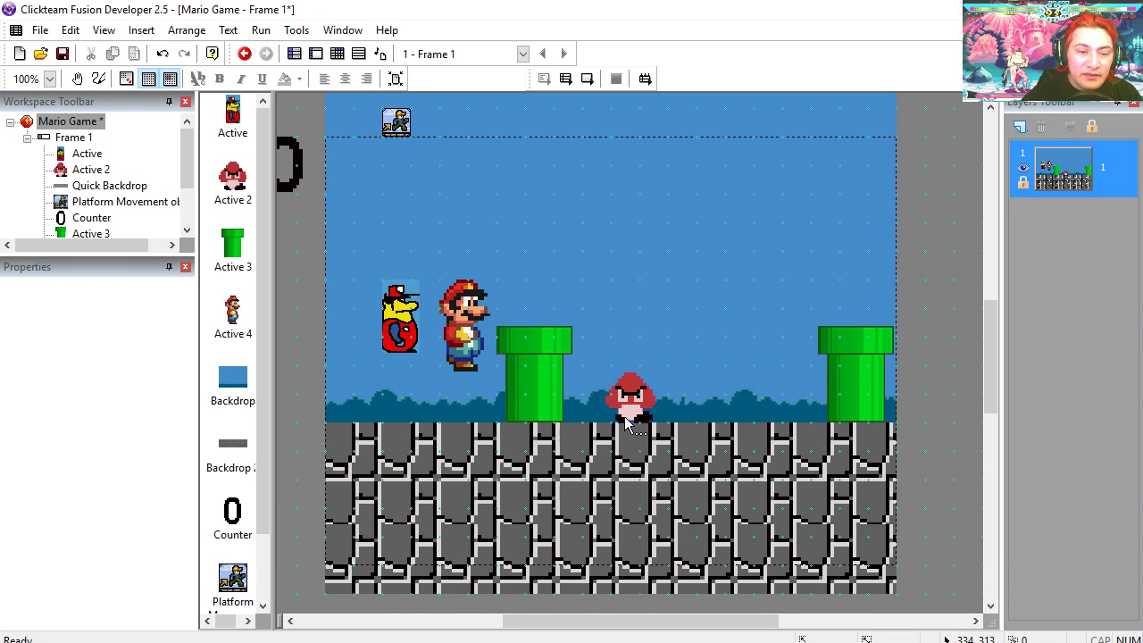
{"action": "left_click", "coordinate": [631, 401]}
{"action": "left_click", "coordinate": [143, 371]}
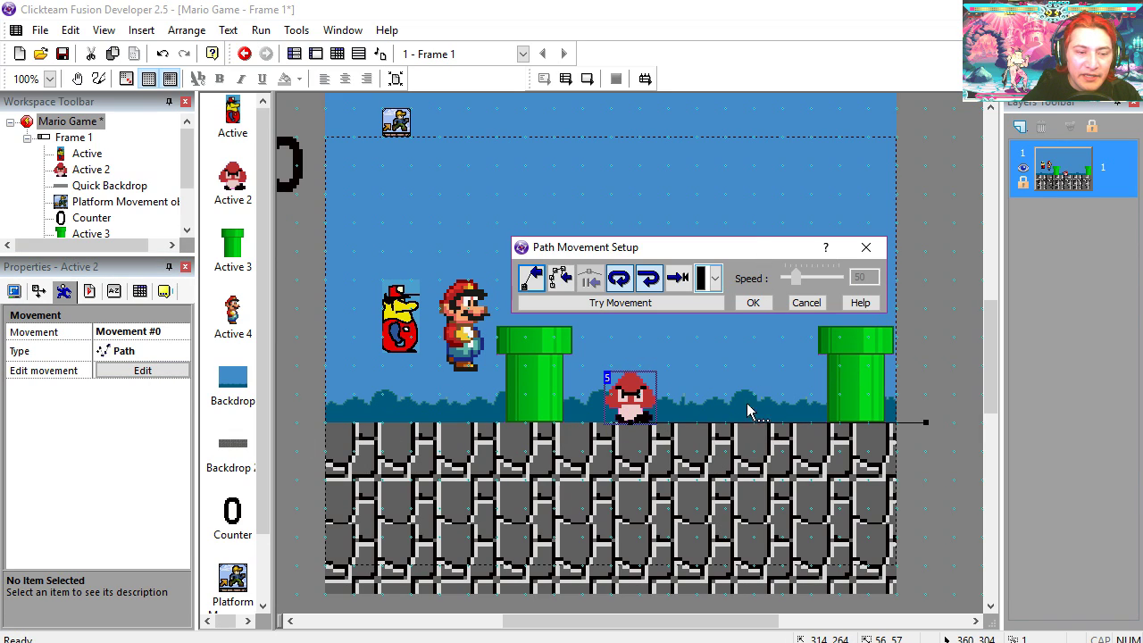
- Preview the Walking animation of the Mario object, Active 4
{"action": "left_click", "coordinate": [461, 332]}
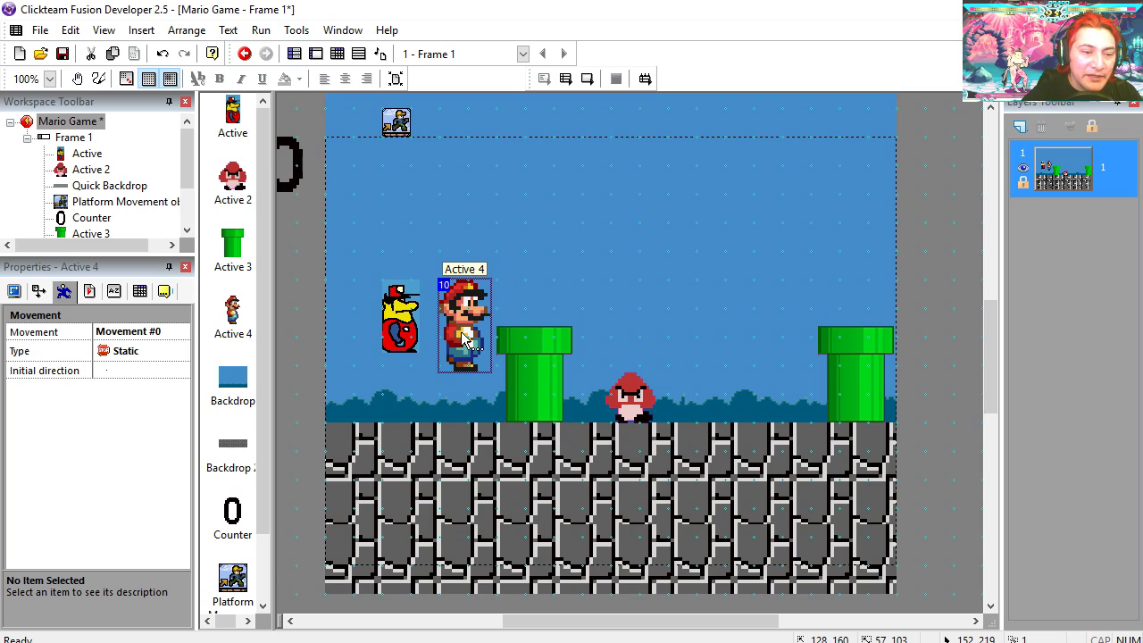
{"action": "double_click", "coordinate": [462, 338]}
{"action": "left_click", "coordinate": [205, 473]}
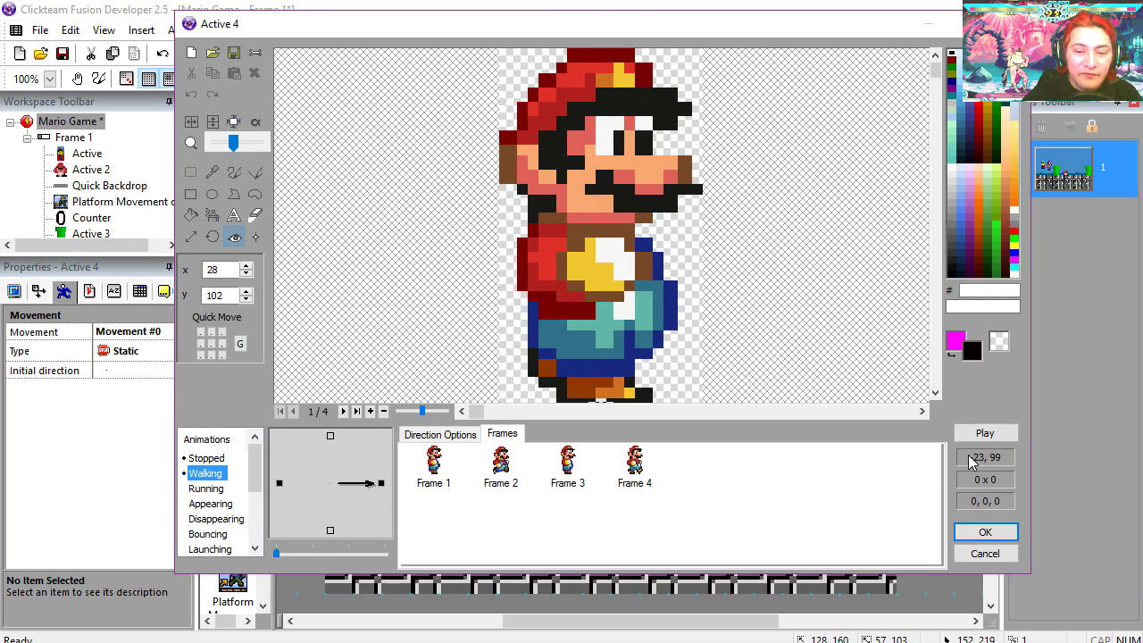
{"action": "left_click", "coordinate": [982, 434]}
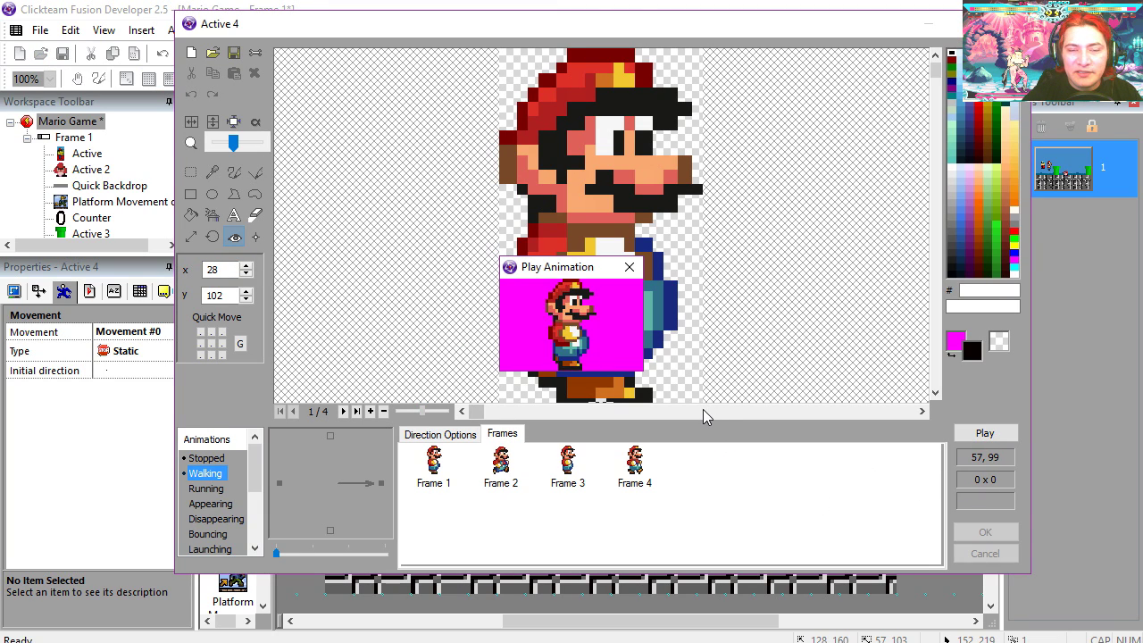
{"action": "left_click", "coordinate": [1000, 433]}
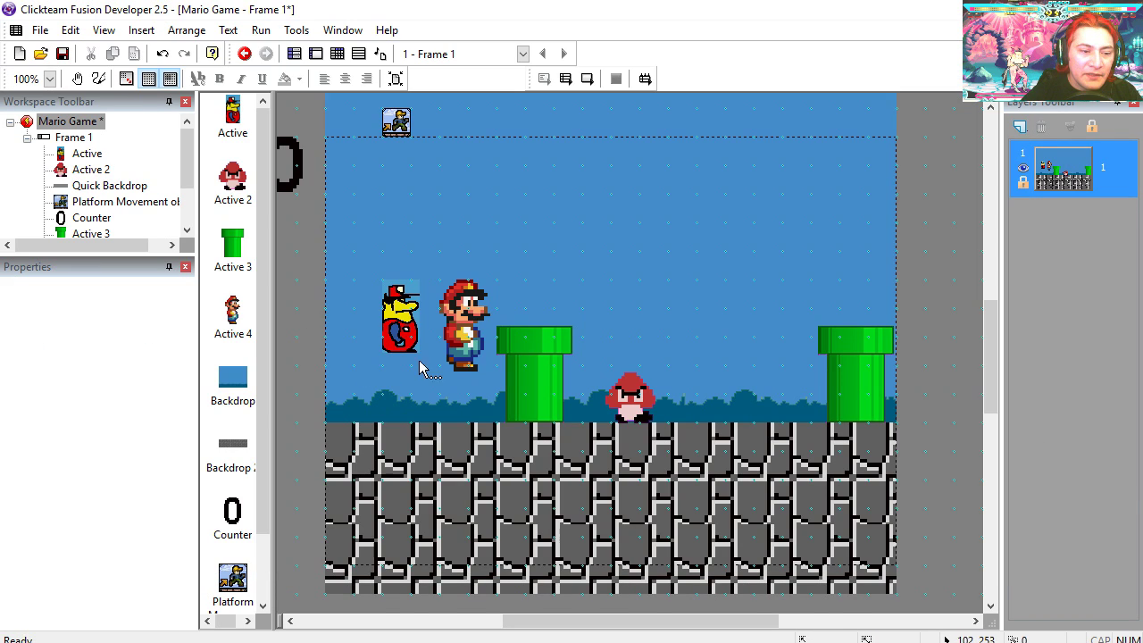
- Check the movement of the yellow Active character and review the Platform Movement object's velocity, gravity and jump settings
{"action": "left_click", "coordinate": [402, 330]}
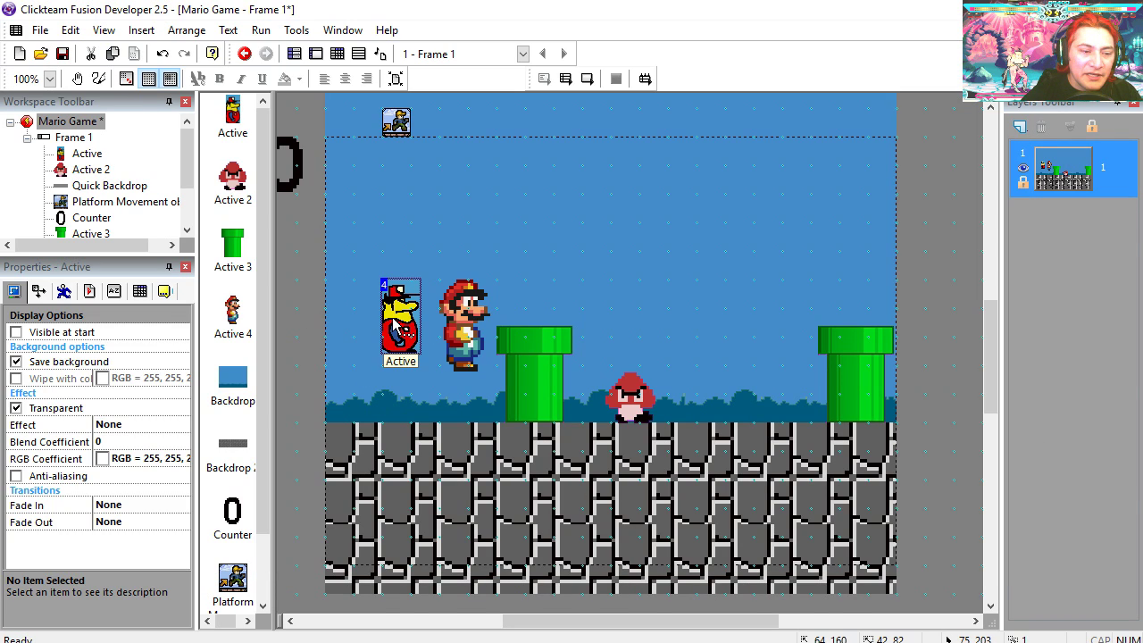
{"action": "left_click", "coordinate": [63, 291]}
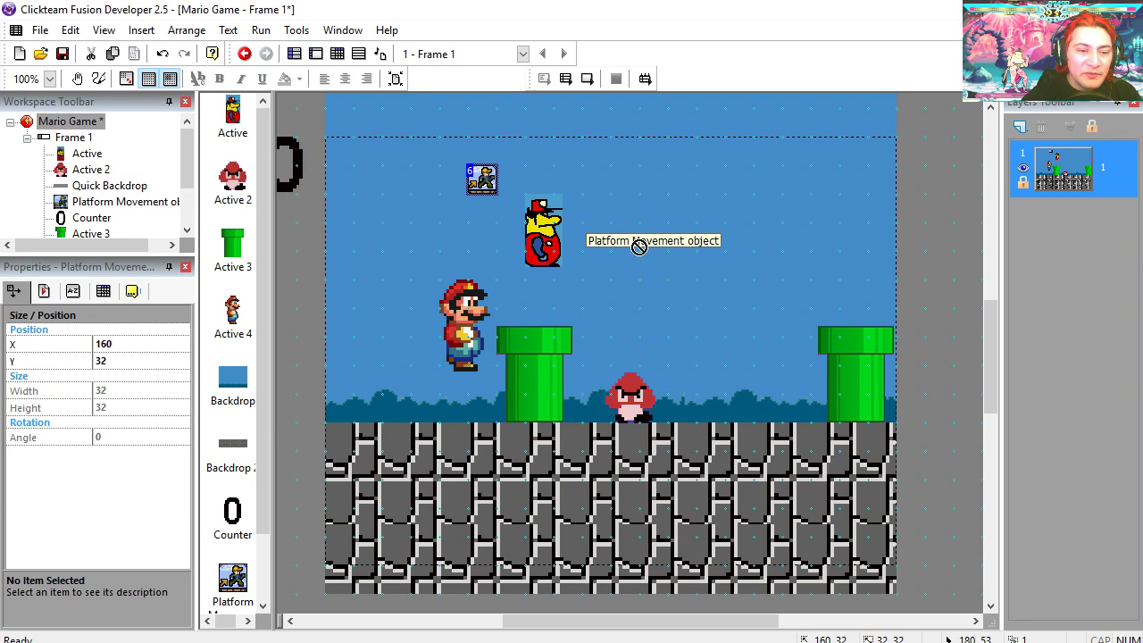
{"action": "left_click_drag", "start_coordinate": [639, 248], "coordinate": [657, 301]}
{"action": "double_click", "coordinate": [652, 295]}
{"action": "left_click_drag", "start_coordinate": [549, 159], "coordinate": [571, 127]}
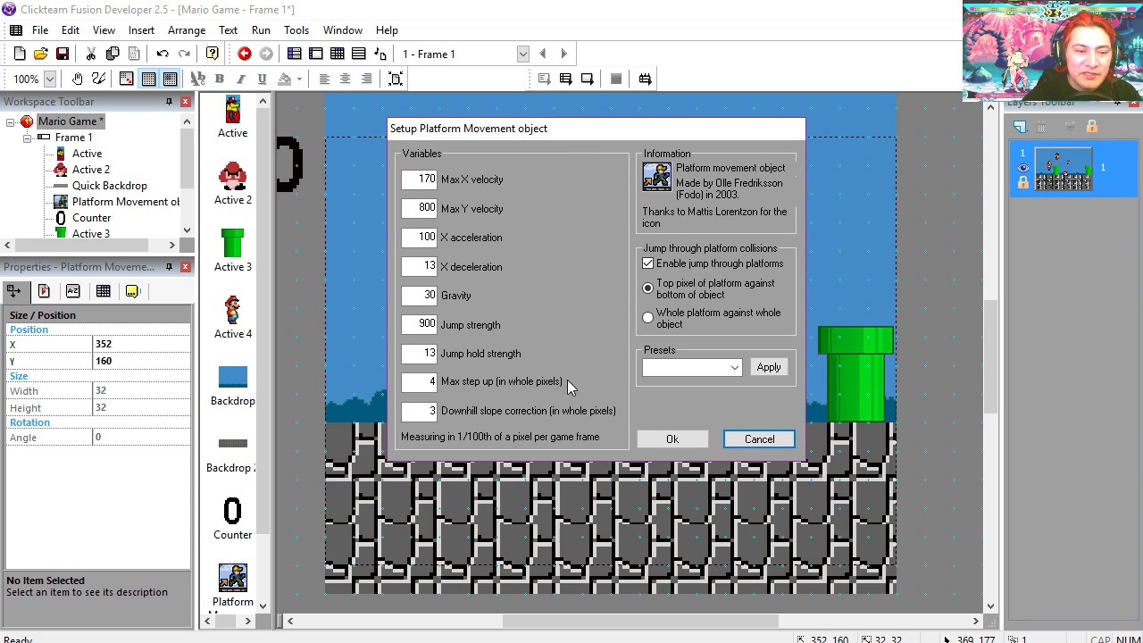
{"action": "left_click", "coordinate": [647, 441]}
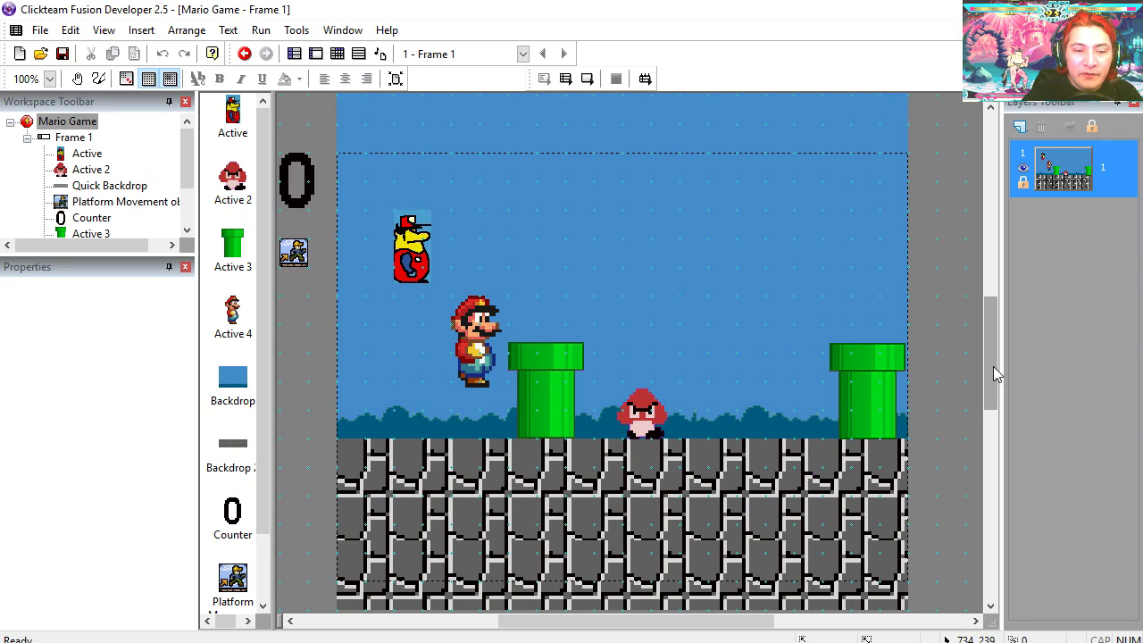
- Run the frame and test Mario walking, jumping onto the first pipe and landing on the Goomba
{"action": "left_click", "coordinate": [588, 79]}
{"action": "key", "text": "Right"}
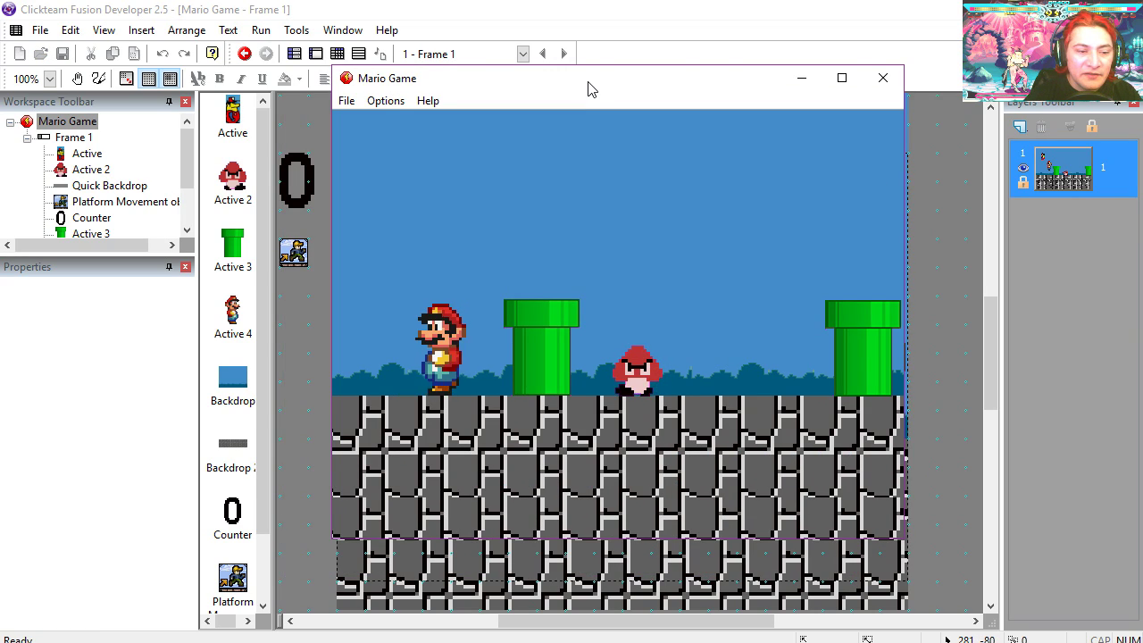
{"action": "key", "text": "Left"}
{"action": "key", "text": "Right"}
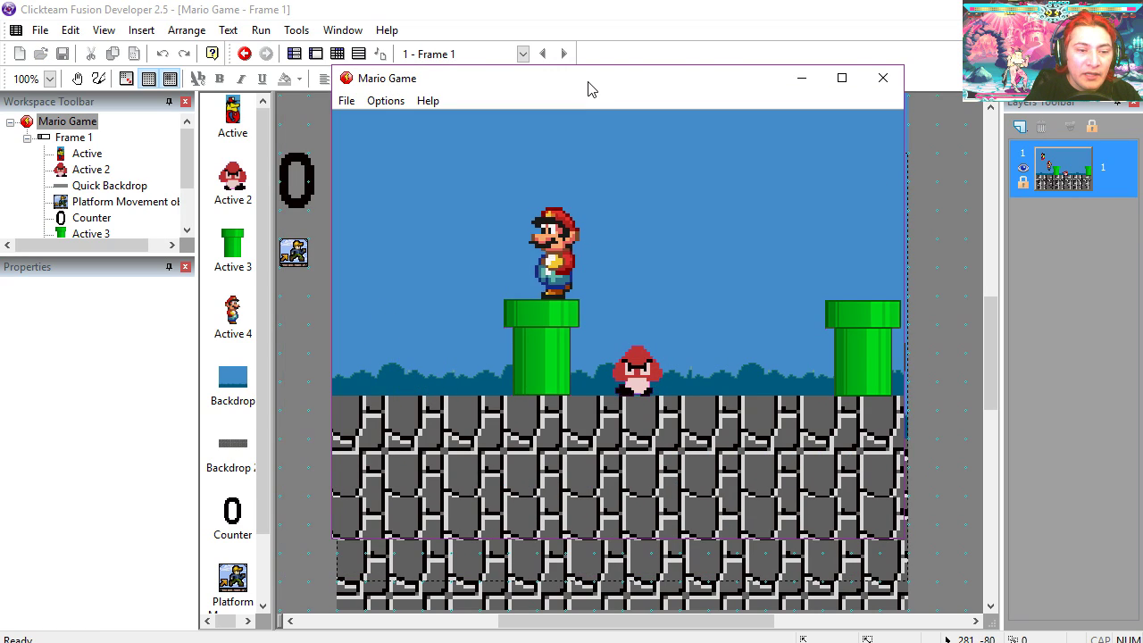
{"action": "key", "text": "Left"}
{"action": "key", "text": "Up"}
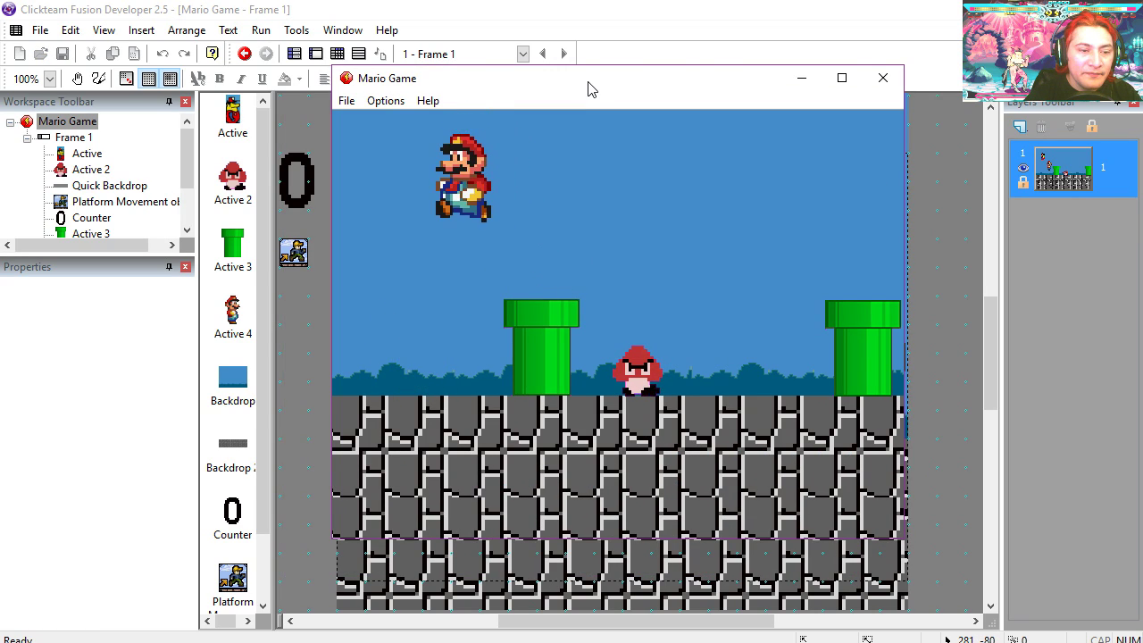
{"action": "key", "text": "Right"}
{"action": "key", "text": "Up"}
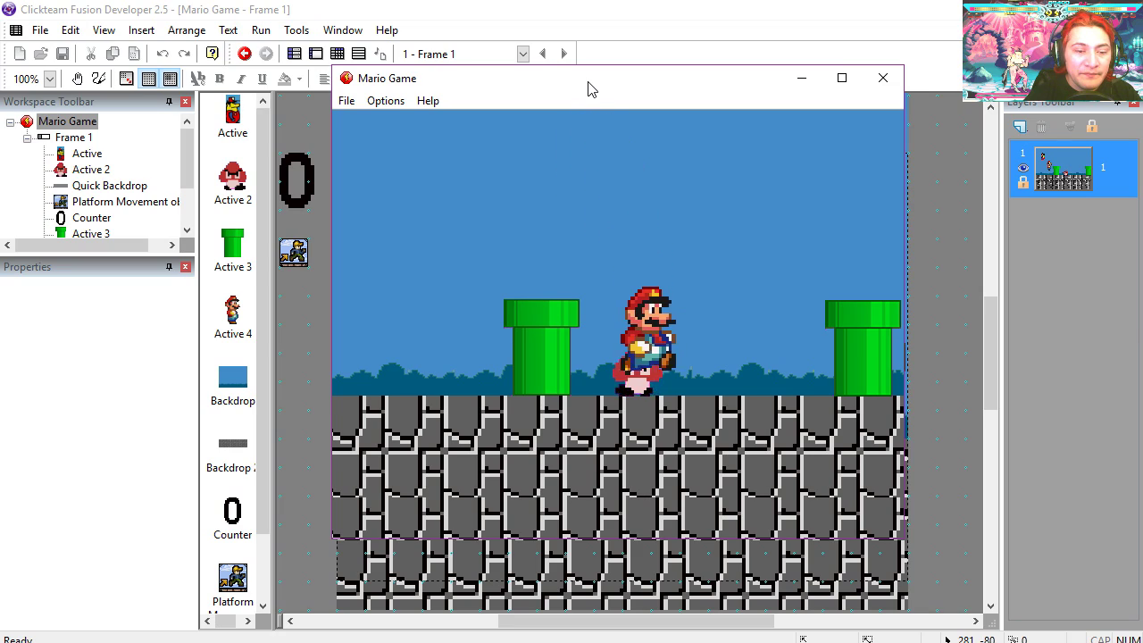
{"action": "left_click_drag", "start_coordinate": [590, 90], "coordinate": [564, 52]}
{"action": "key", "text": "Left"}
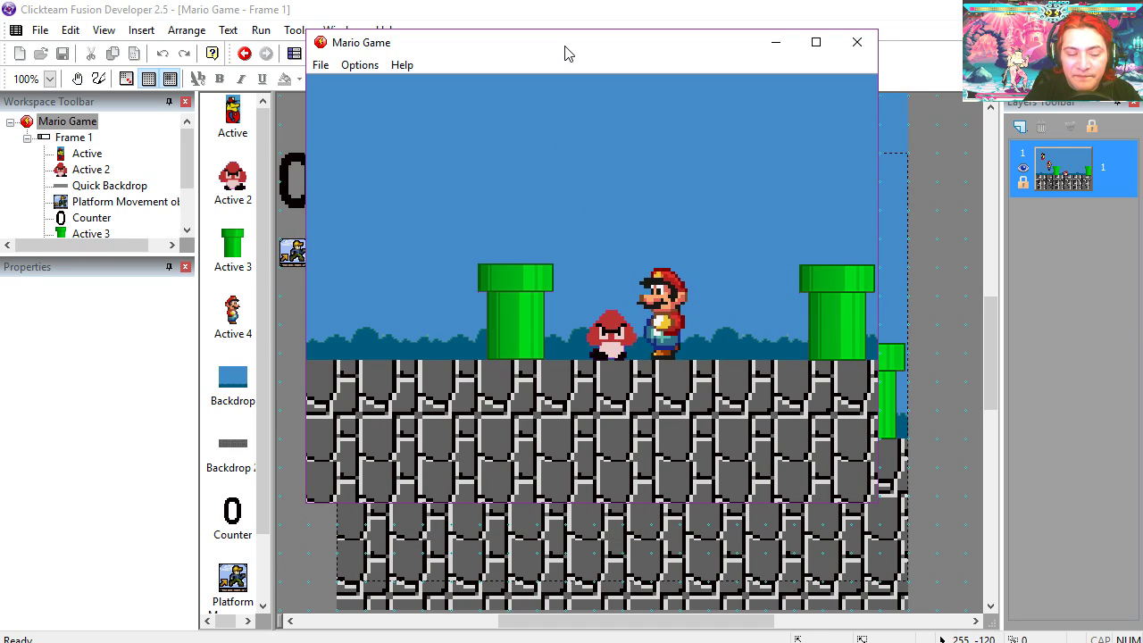
{"action": "key", "text": "Up"}
{"action": "key", "text": "Right"}
{"action": "key", "text": "Right"}
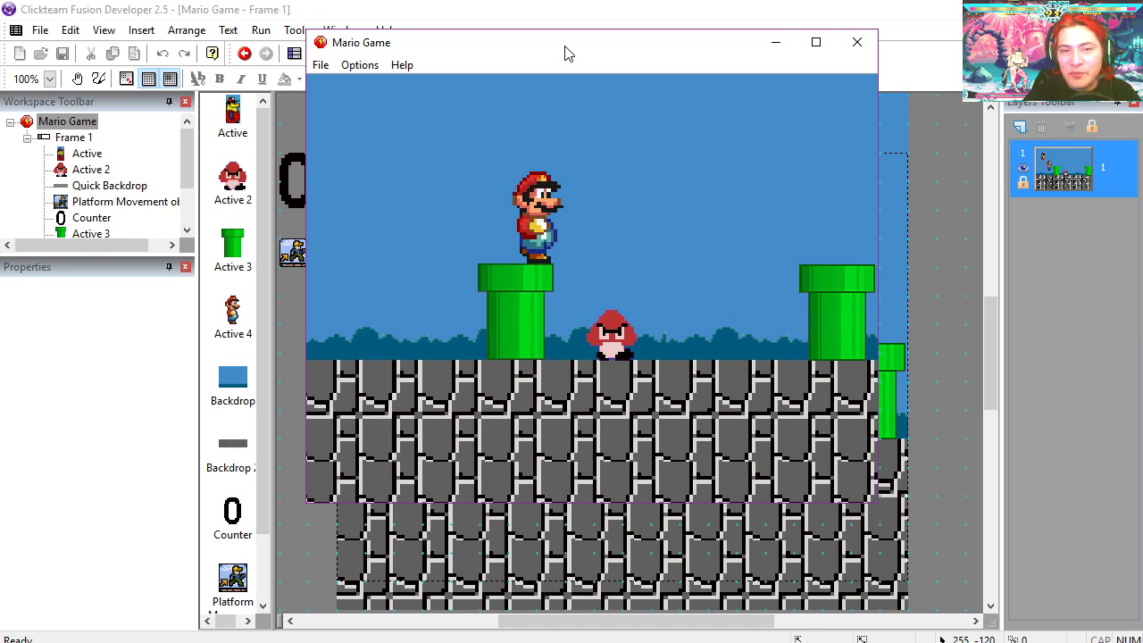
{"action": "key", "text": "Up"}
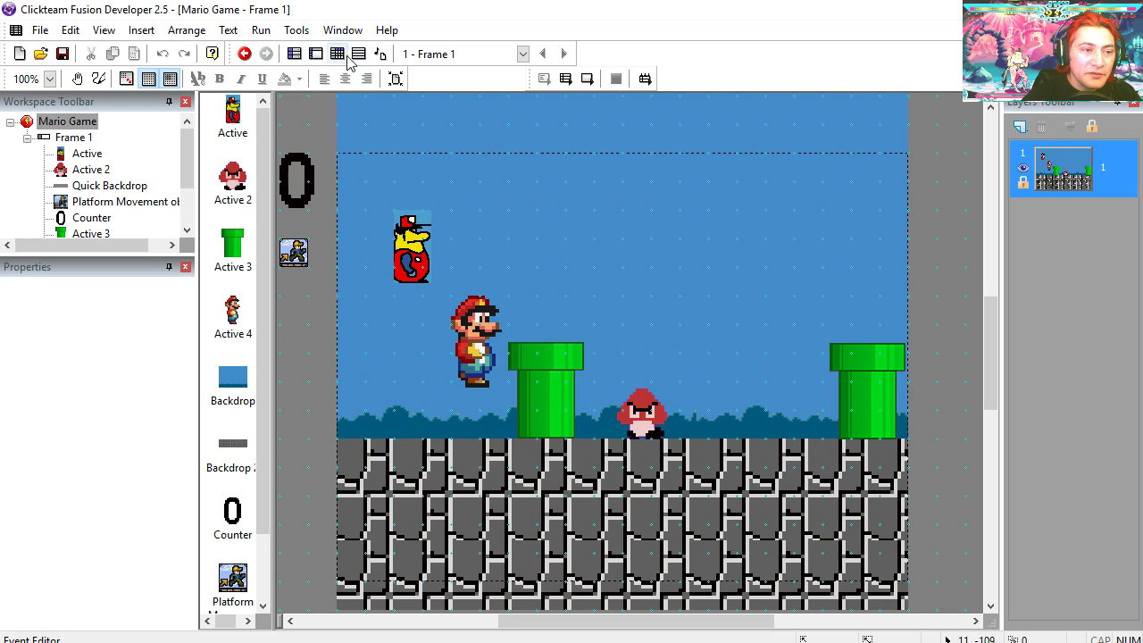
- Review the frame's events in the event editor and collapse the PLATFORM group
{"action": "left_click", "coordinate": [337, 55]}
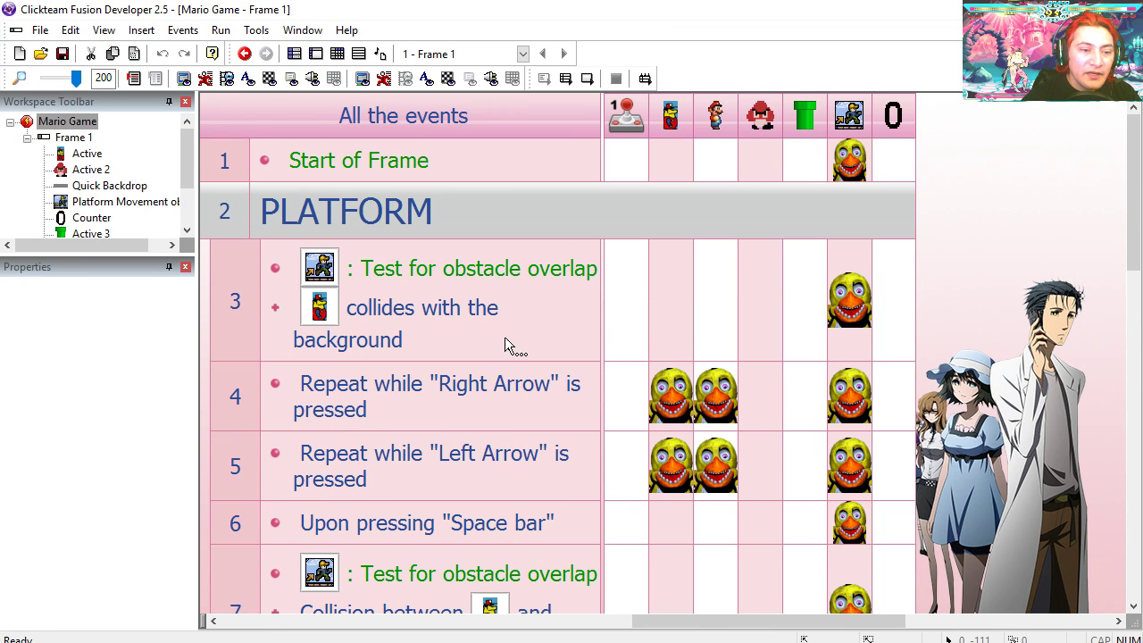
{"action": "scroll", "coordinate": [539, 360], "scroll_direction": "down", "scroll_amount": 10}
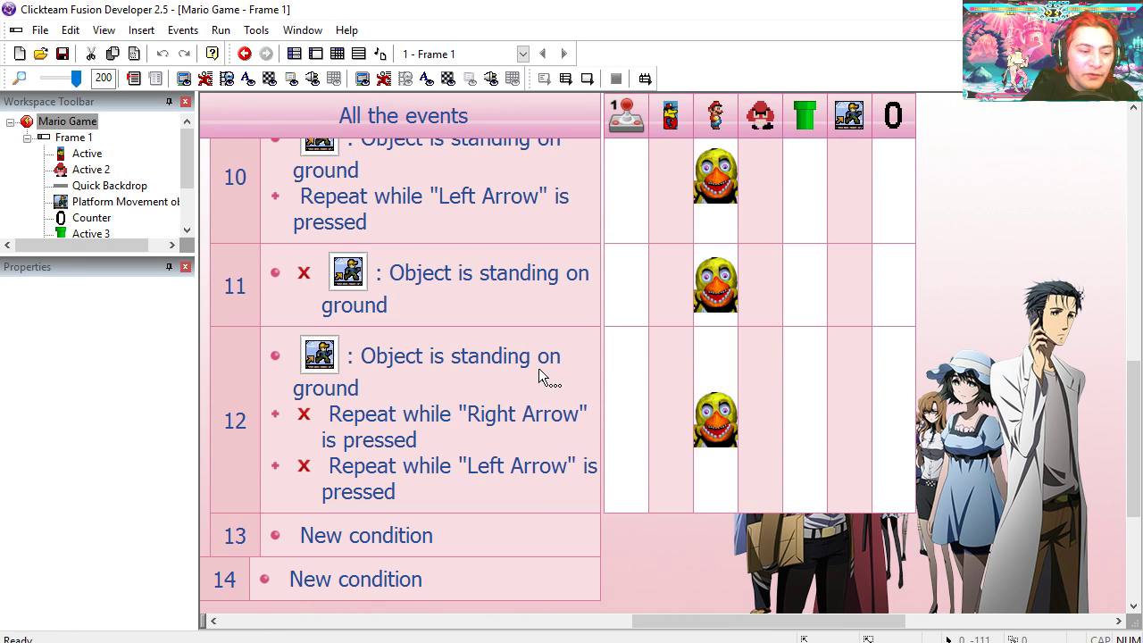
{"action": "scroll", "coordinate": [540, 372], "scroll_direction": "up", "scroll_amount": 6}
{"action": "scroll", "coordinate": [538, 375], "scroll_direction": "up", "scroll_amount": 3}
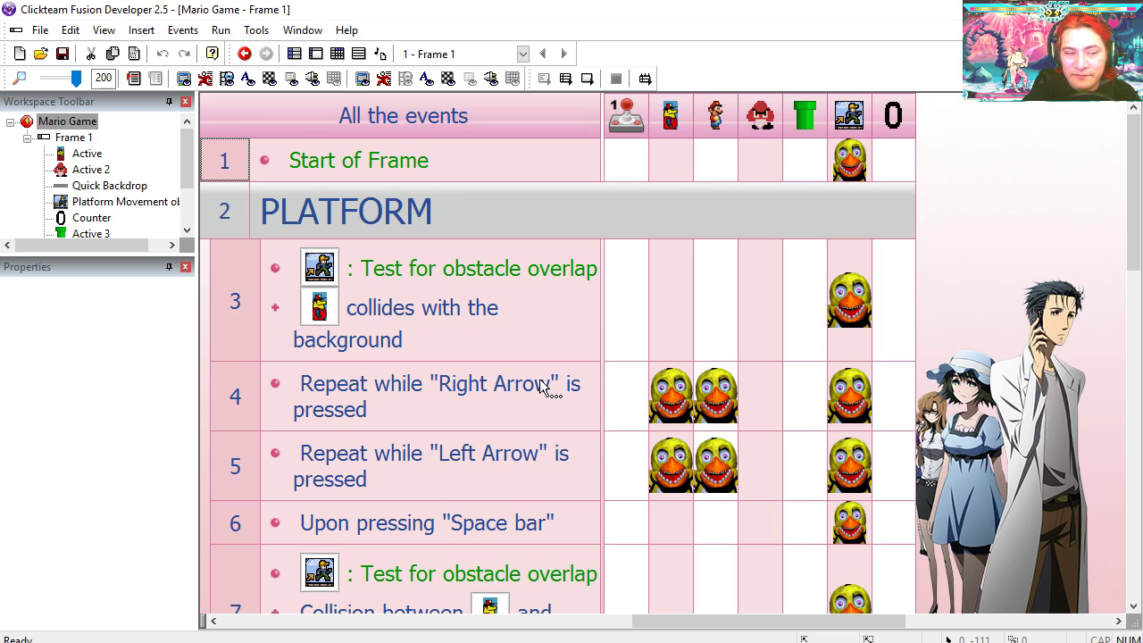
{"action": "double_click", "coordinate": [421, 213]}
{"action": "left_click", "coordinate": [464, 360]}
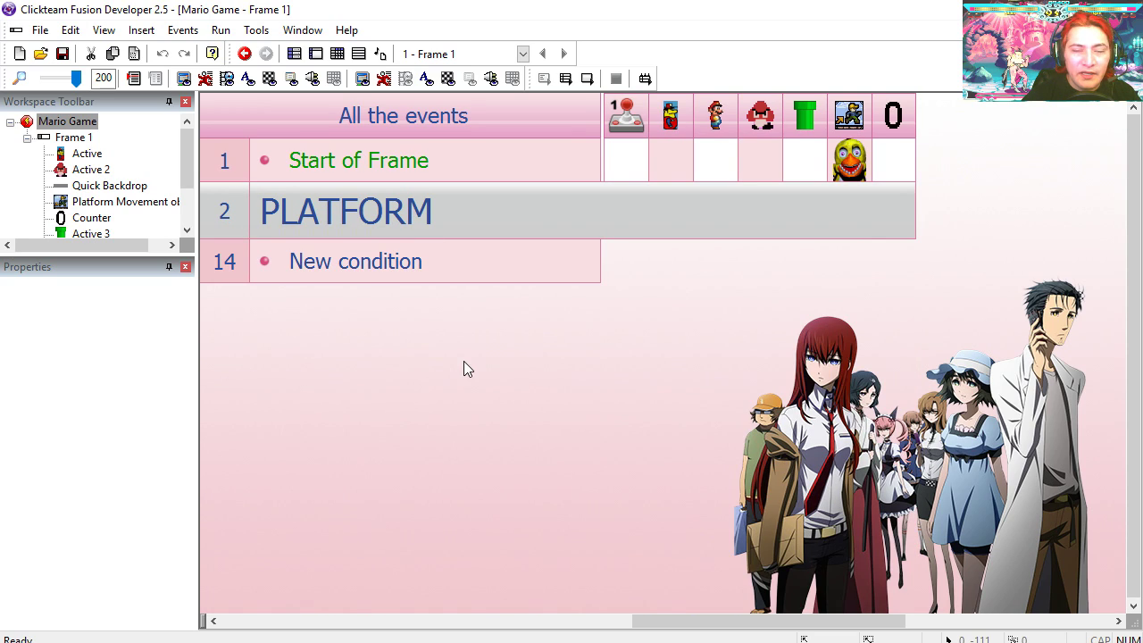
- Create a new event that tests for a collision between the yellow Active character and the Goomba, Active 2
{"action": "left_click", "coordinate": [345, 263]}
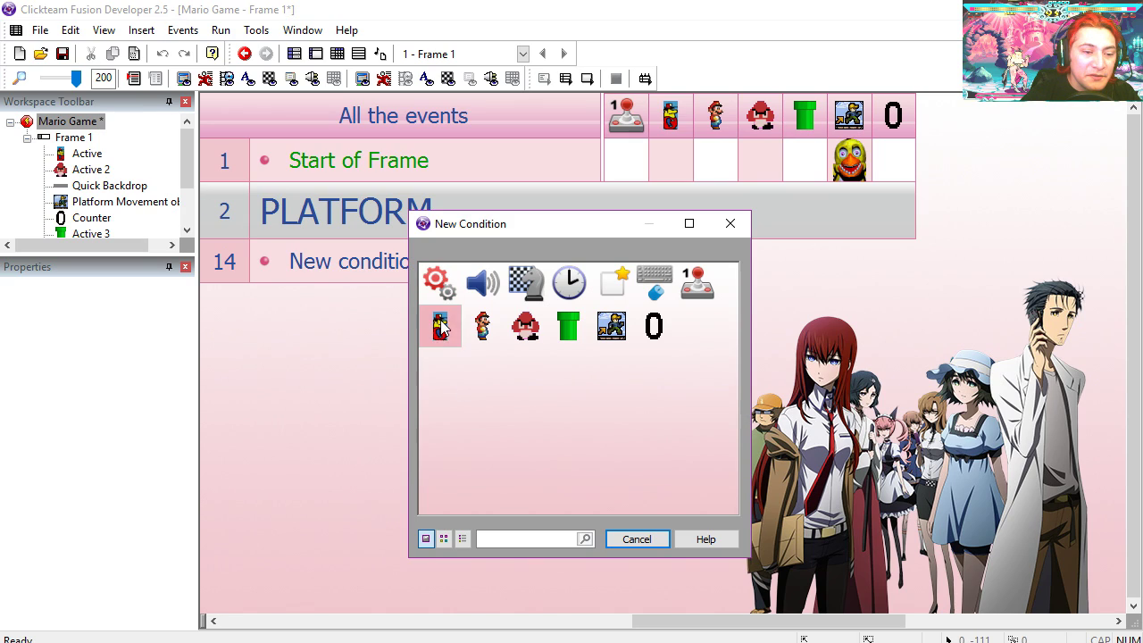
{"action": "left_click", "coordinate": [440, 327]}
{"action": "mouse_move", "coordinate": [586, 332]}
{"action": "left_click", "coordinate": [655, 332]}
{"action": "double_click", "coordinate": [523, 276]}
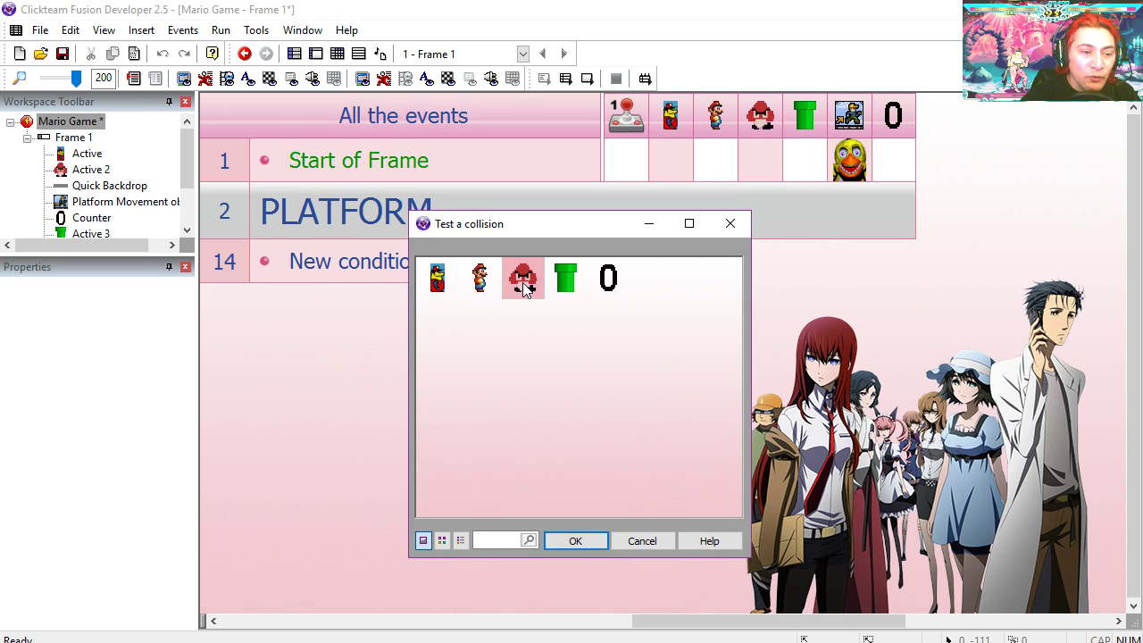
- Add the Platform Movement object's obstacle overlap test as another condition of the Goomba collision event
{"action": "right_click", "coordinate": [399, 277]}
{"action": "left_click", "coordinate": [440, 324]}
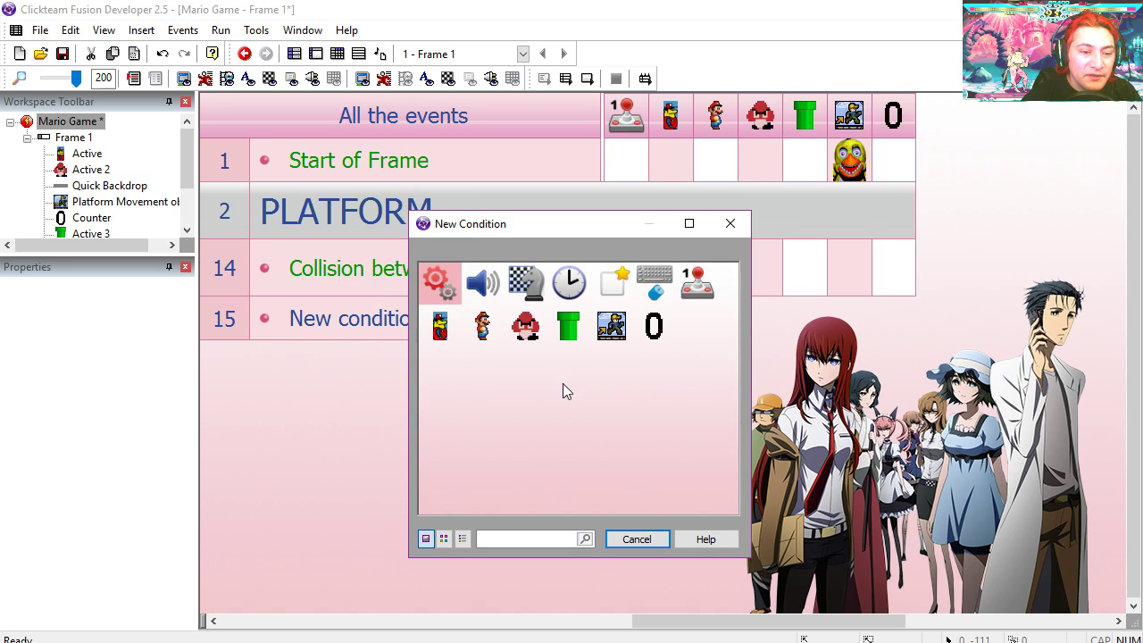
{"action": "left_click", "coordinate": [611, 326]}
{"action": "mouse_move", "coordinate": [695, 396]}
{"action": "left_click", "coordinate": [933, 389]}
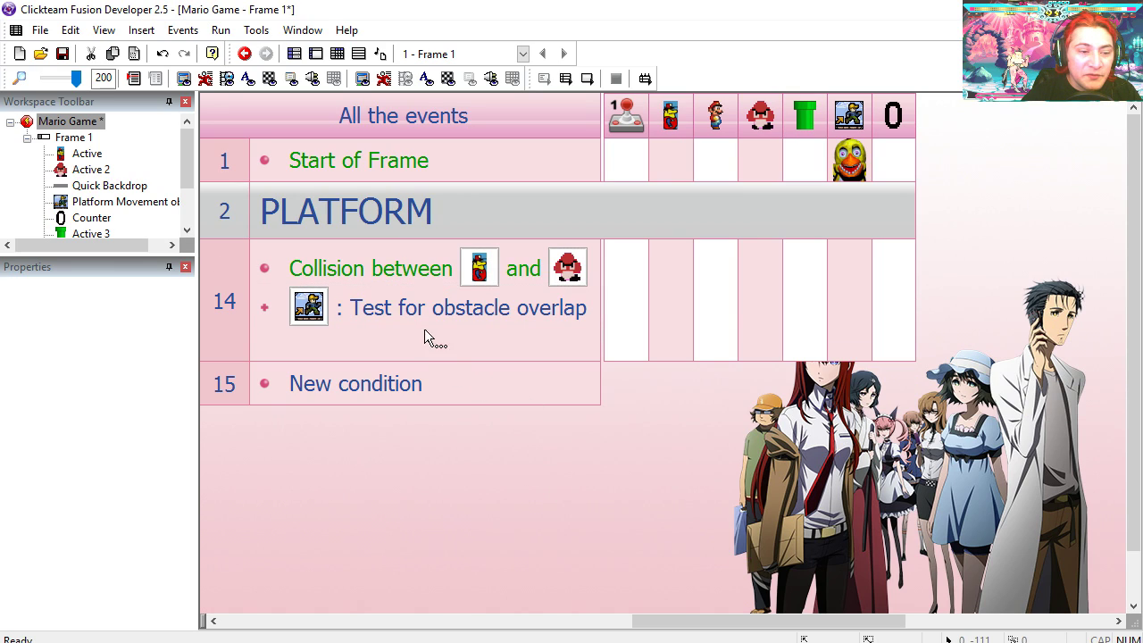
- Open the Goomba object, Active 2, in the frame and preview its Disappearing animation
{"action": "key", "text": "ctrl+m"}
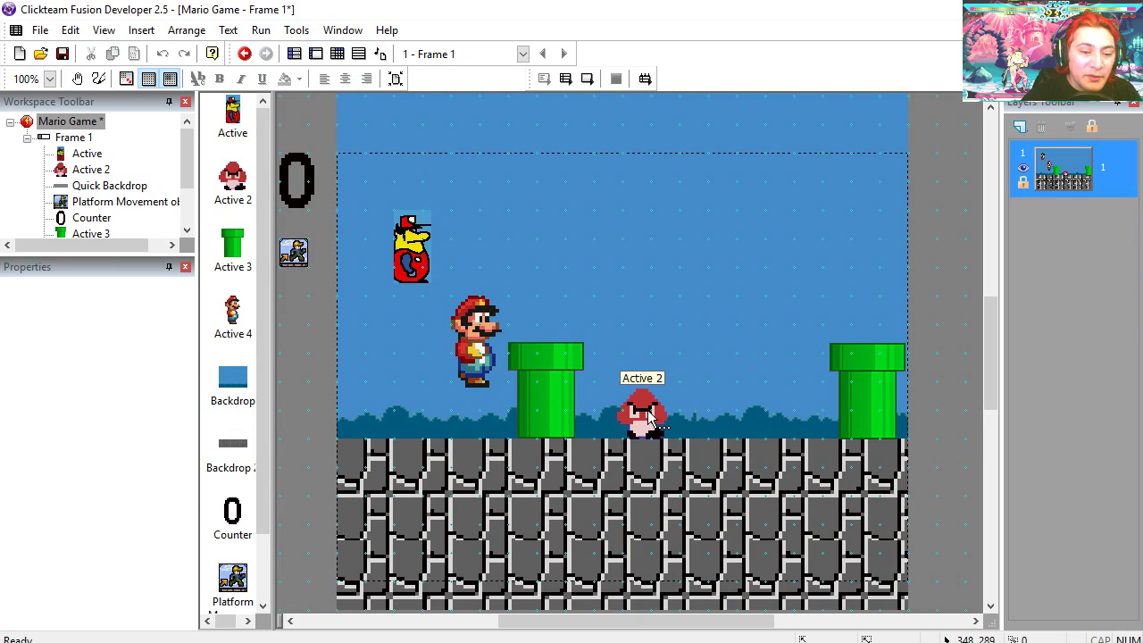
{"action": "double_click", "coordinate": [649, 416]}
{"action": "left_click_drag", "start_coordinate": [255, 469], "coordinate": [254, 500]}
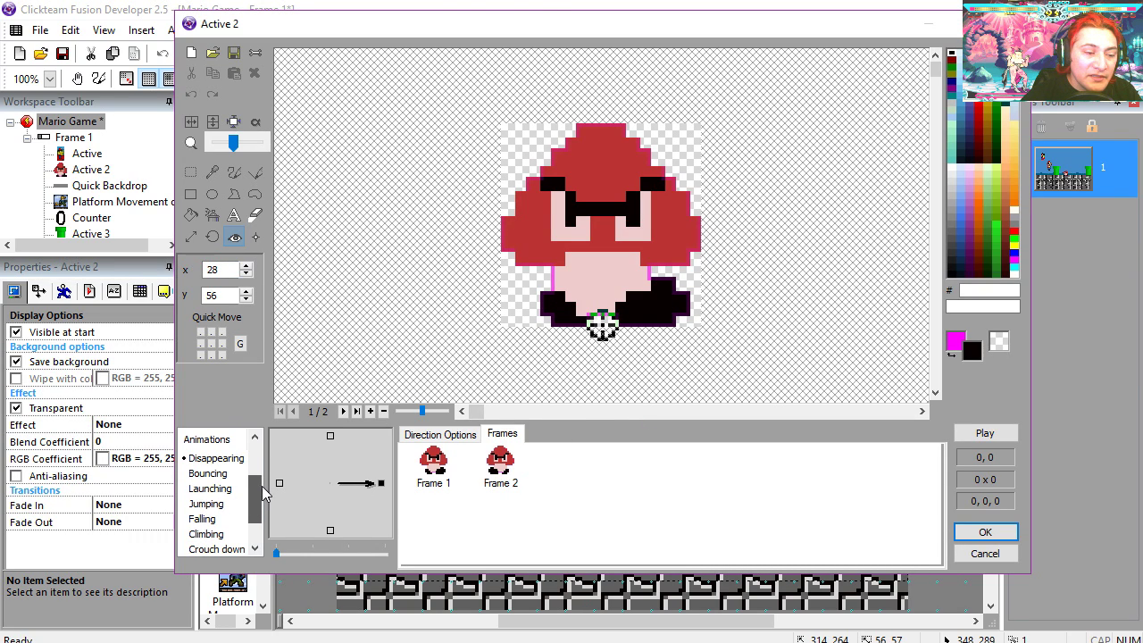
{"action": "left_click", "coordinate": [215, 458]}
{"action": "left_click", "coordinate": [985, 433]}
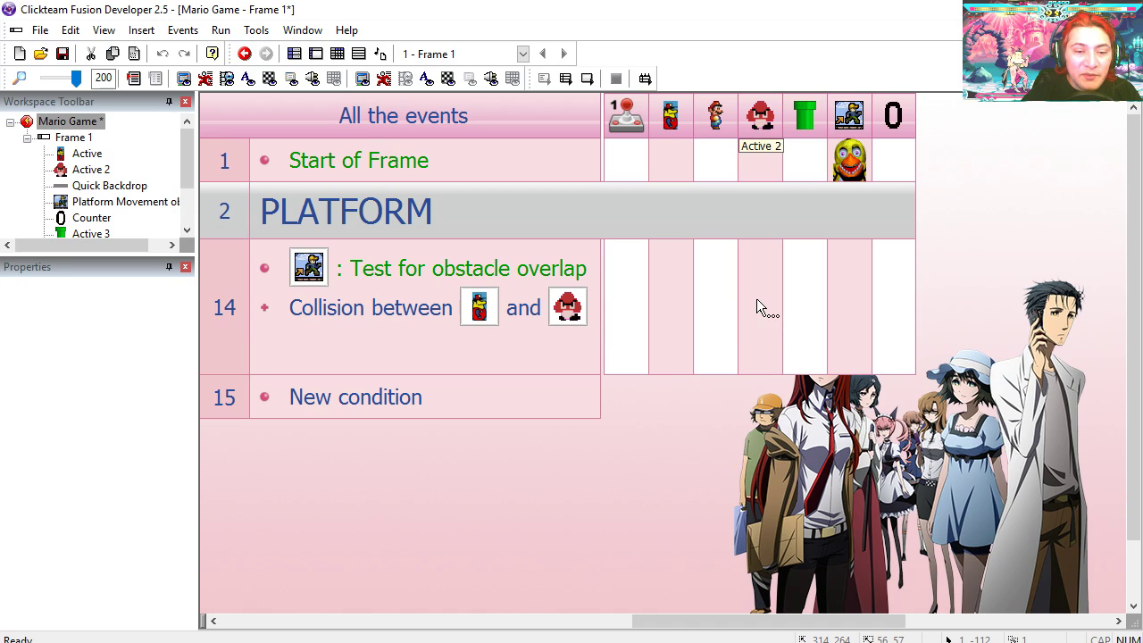
- Make the collision event destroy Active 2 and run the frame to test Mario touching the Goomba
{"action": "right_click", "coordinate": [757, 306]}
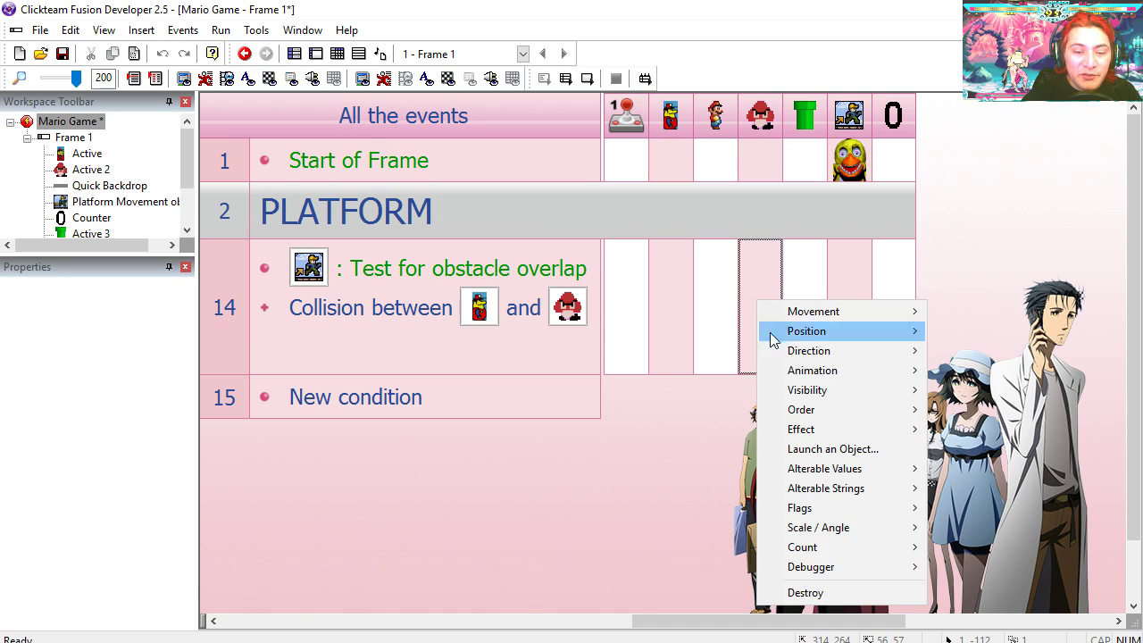
{"action": "left_click", "coordinate": [842, 591]}
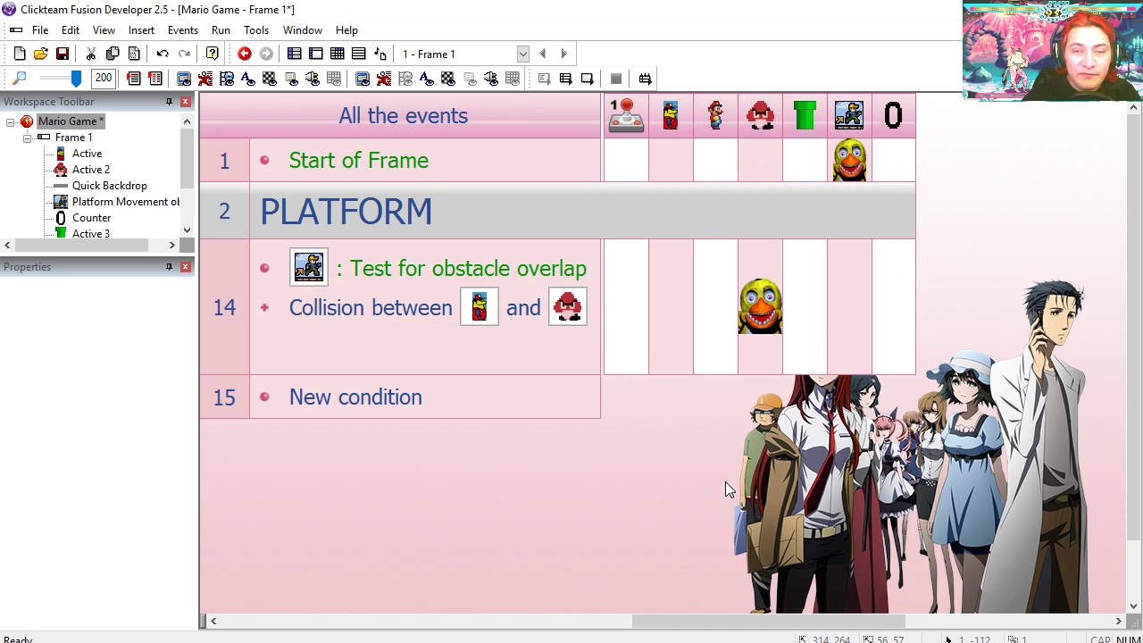
{"action": "left_click", "coordinate": [587, 79]}
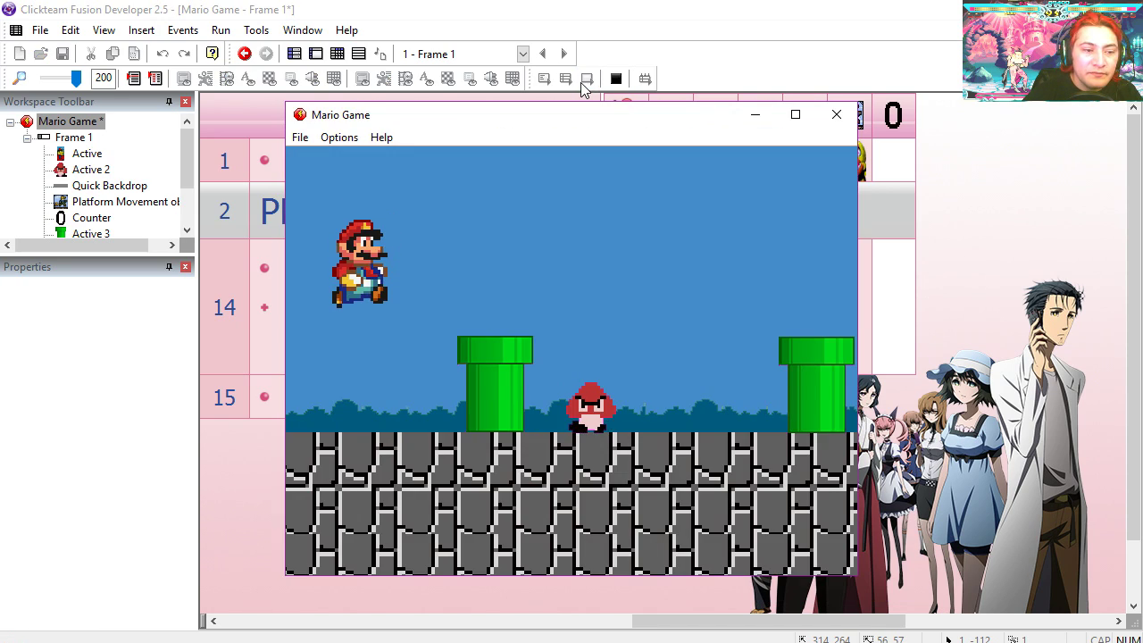
{"action": "key", "text": "Right"}
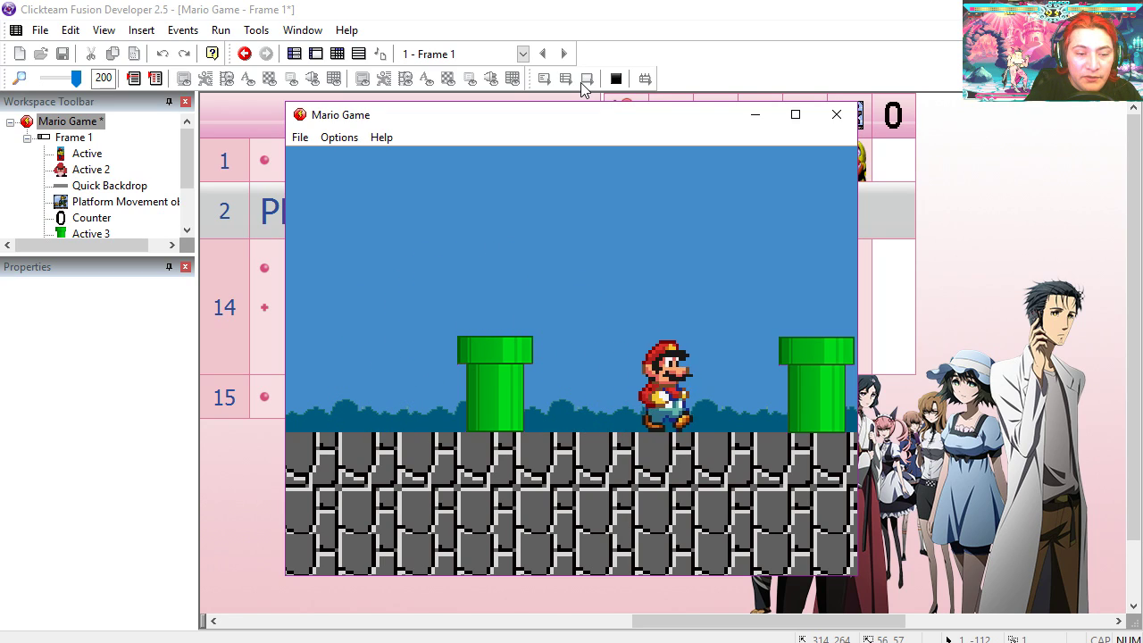
{"action": "key", "text": "Left"}
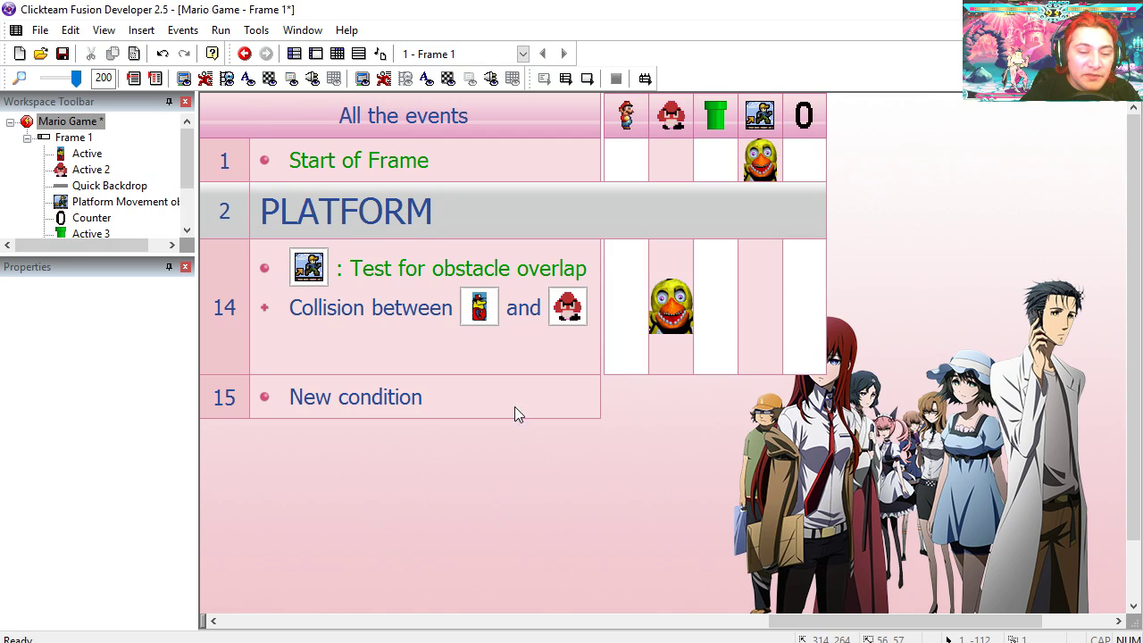
- Add the Platform Movement object's Jump user-input action to the Goomba collision event
{"action": "right_click", "coordinate": [759, 331]}
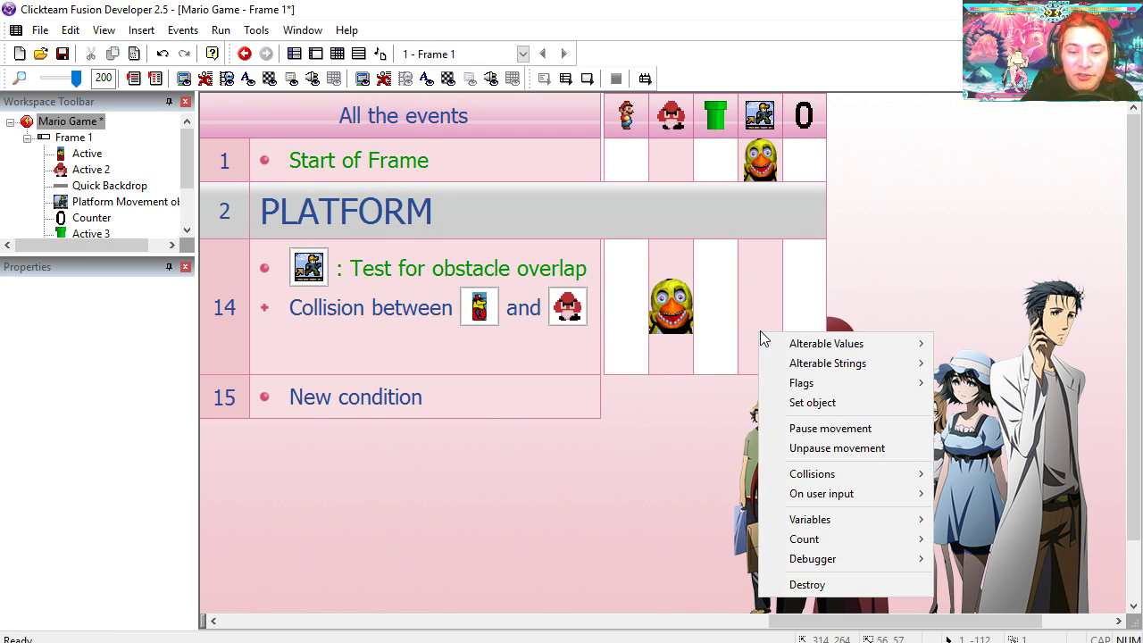
{"action": "mouse_move", "coordinate": [845, 495]}
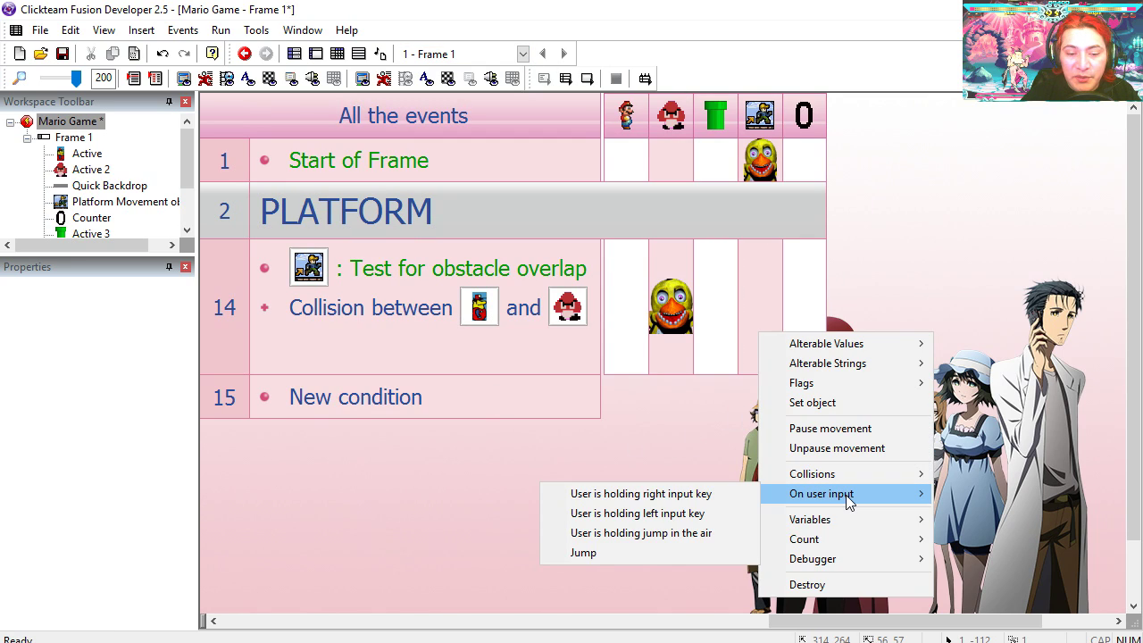
{"action": "left_click", "coordinate": [595, 555]}
- Run the frame and test Mario jumping over the first pipe and bouncing on the Goomba
{"action": "left_click", "coordinate": [587, 78]}
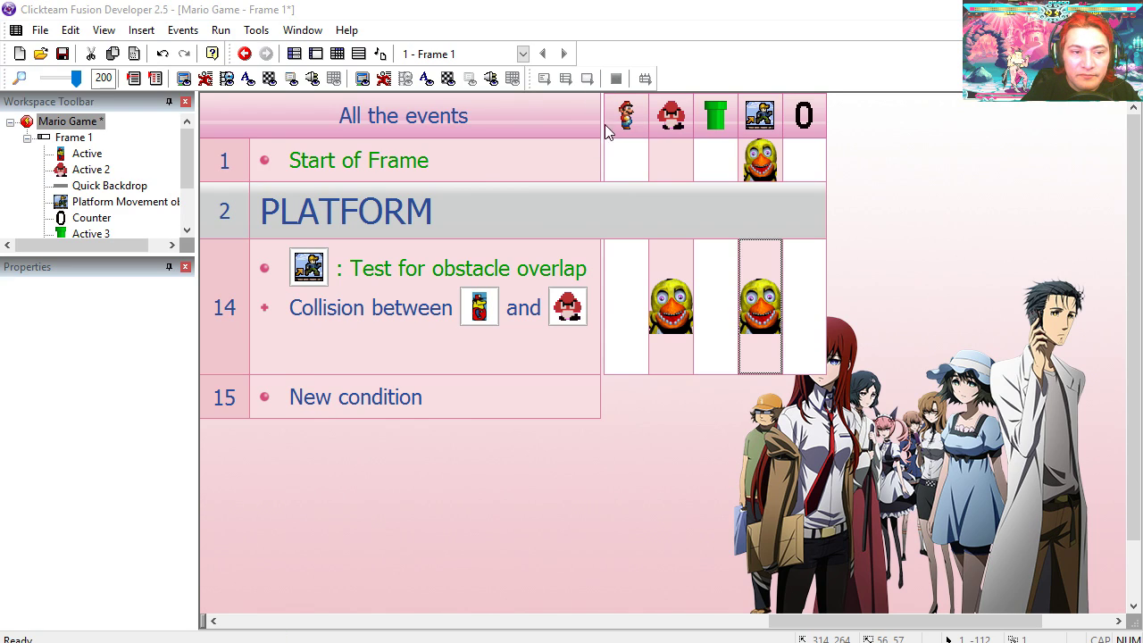
{"action": "left_click_drag", "start_coordinate": [587, 123], "coordinate": [600, 101]}
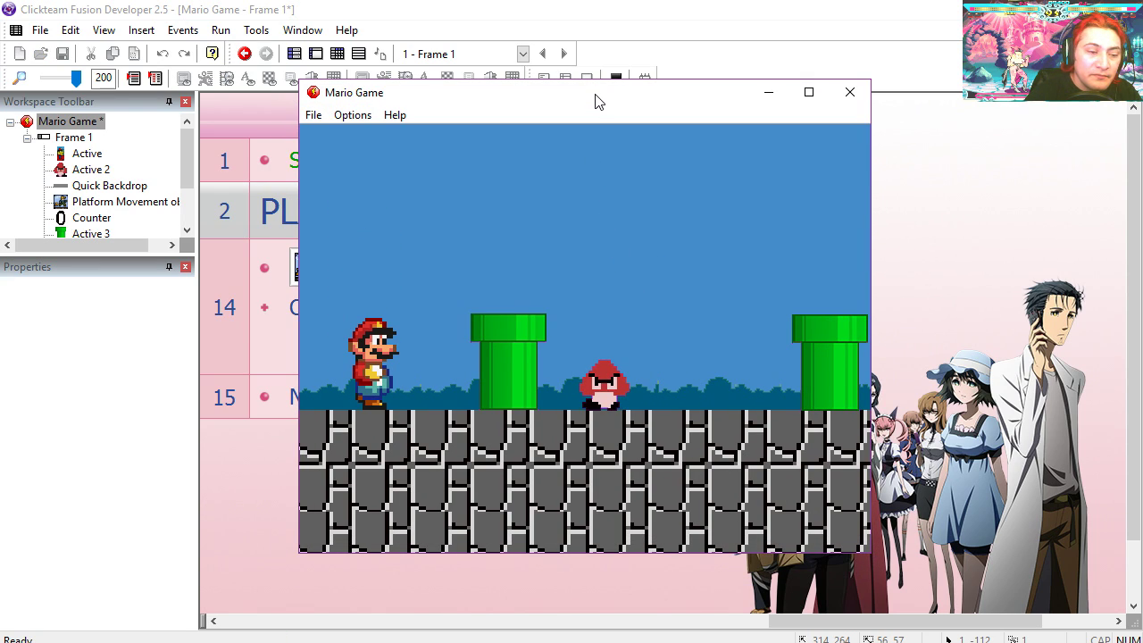
{"action": "key", "text": "Right"}
{"action": "key", "text": "space"}
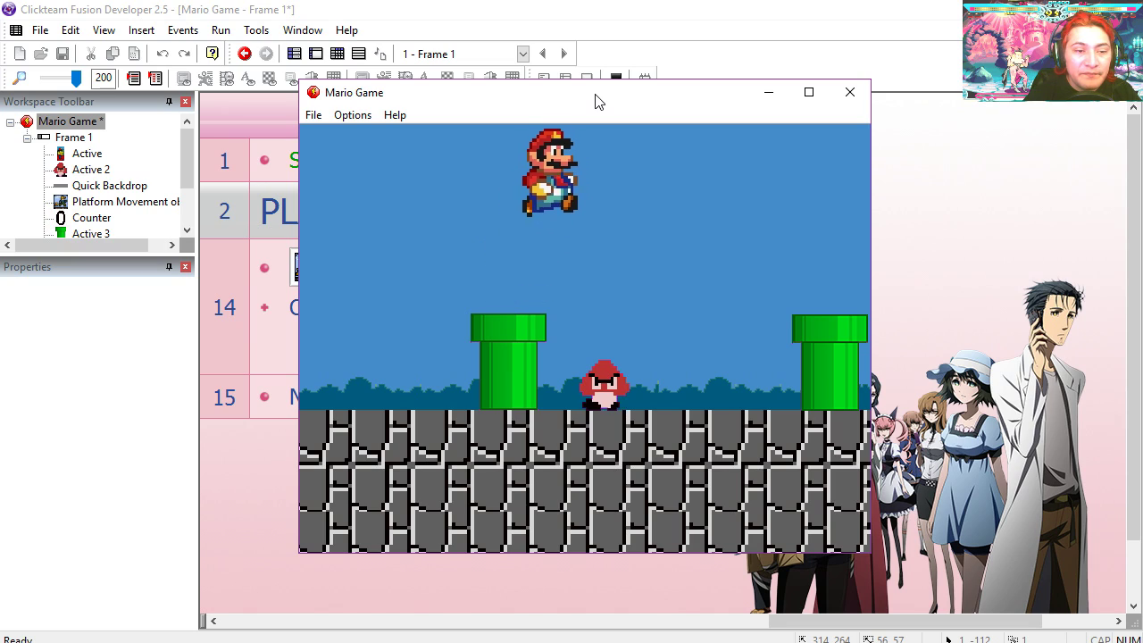
{"action": "key", "text": "Right"}
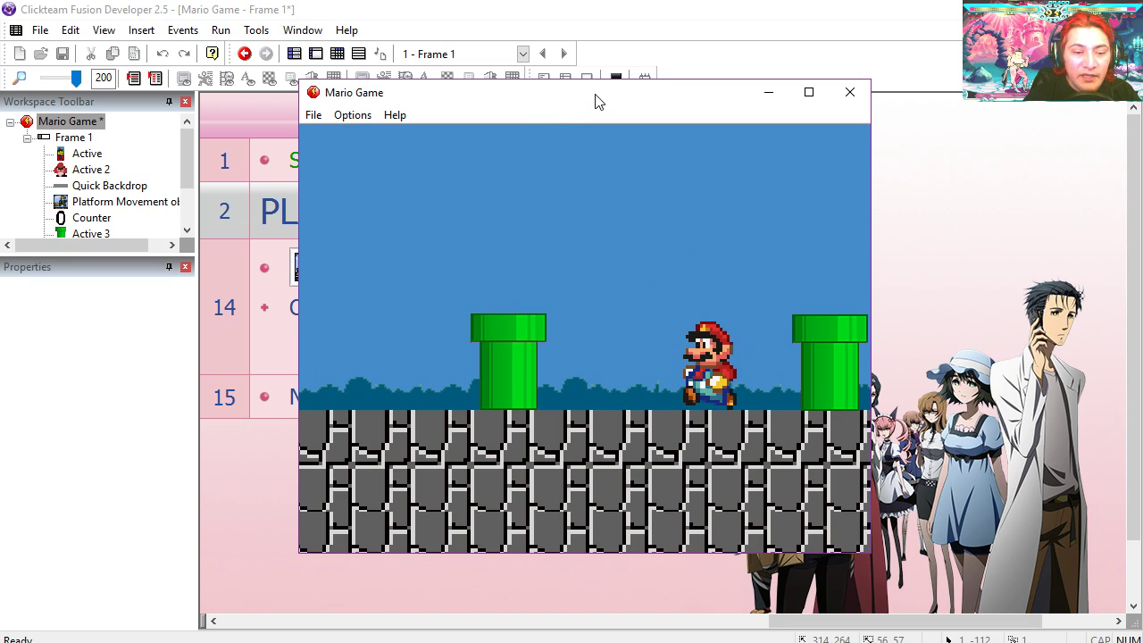
{"action": "key", "text": "Left"}
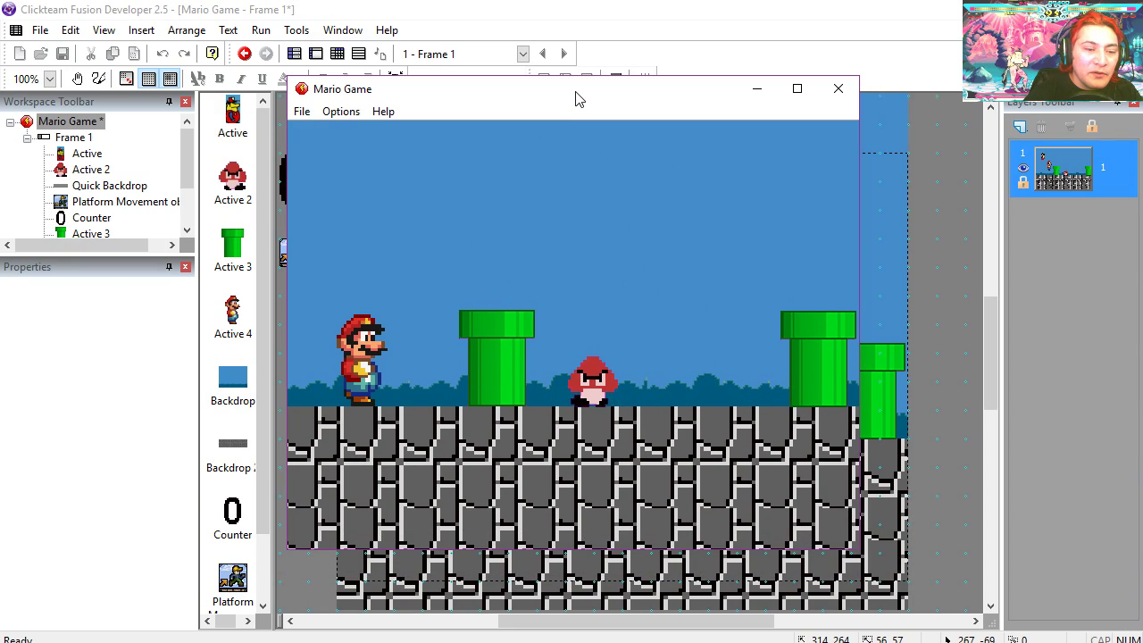
{"action": "key", "text": "Right"}
{"action": "key", "text": "shift"}
- Move the yellow Active character between the Goomba and the second pipe and run the frame to test walking into the Goomba
{"action": "left_click_drag", "start_coordinate": [407, 248], "coordinate": [768, 321]}
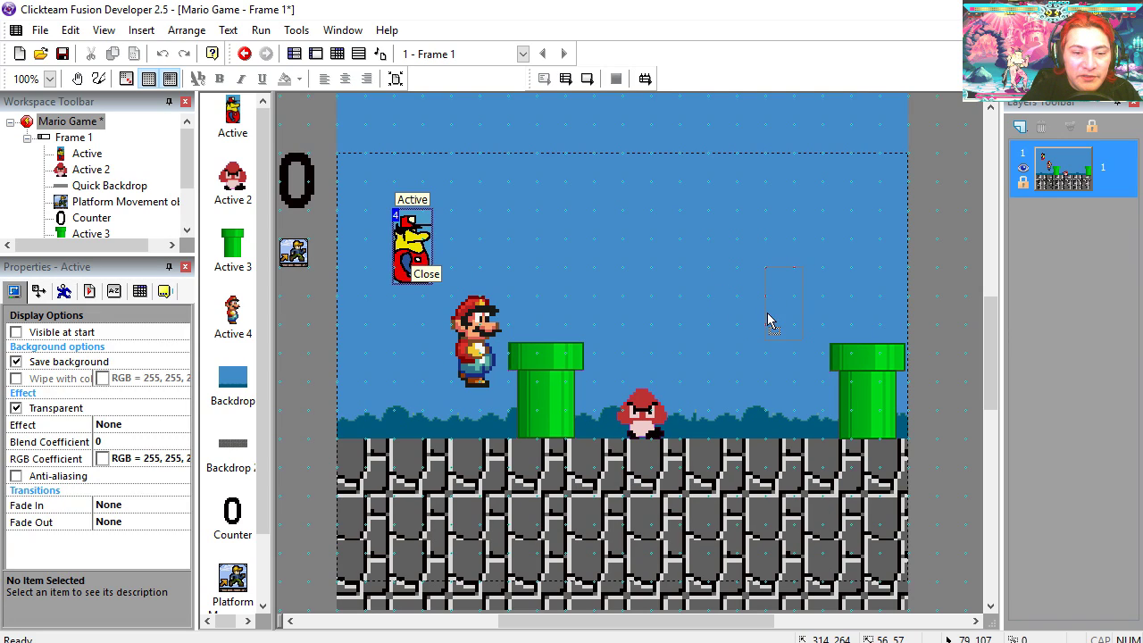
{"action": "left_click", "coordinate": [587, 79]}
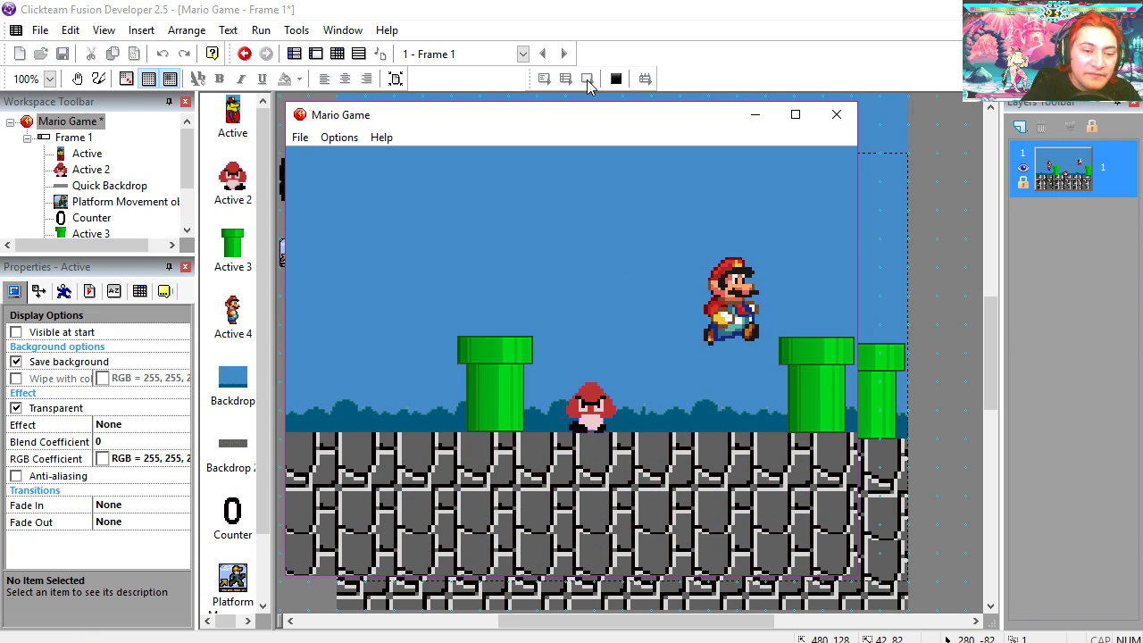
{"action": "key", "text": "Left"}
{"action": "key", "text": "Up"}
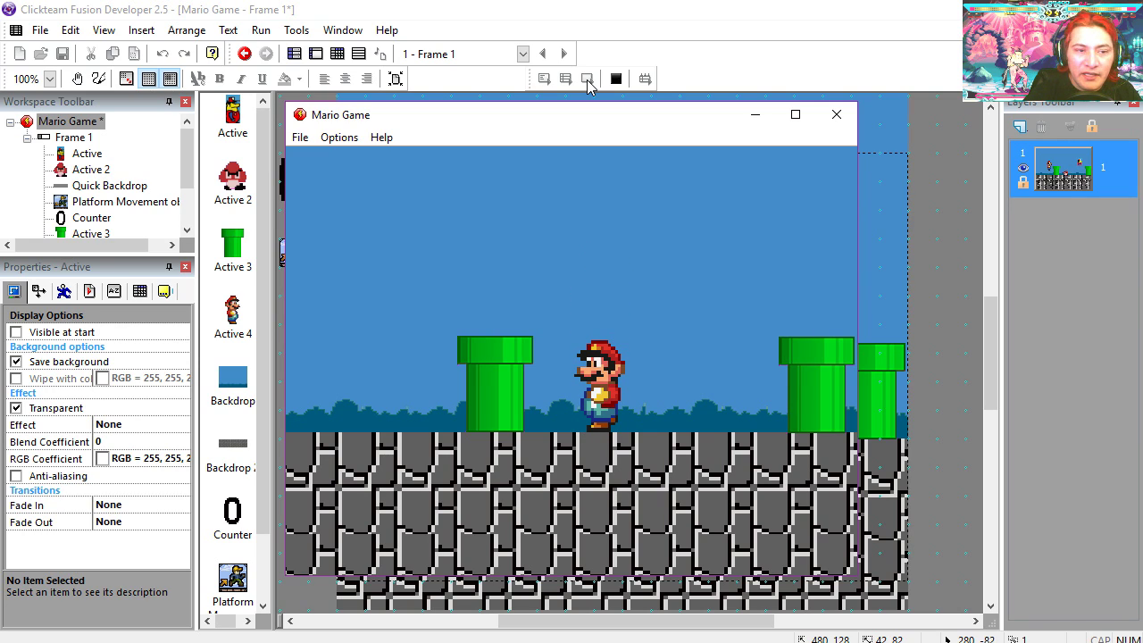
{"action": "left_click_drag", "start_coordinate": [576, 114], "coordinate": [569, 80]}
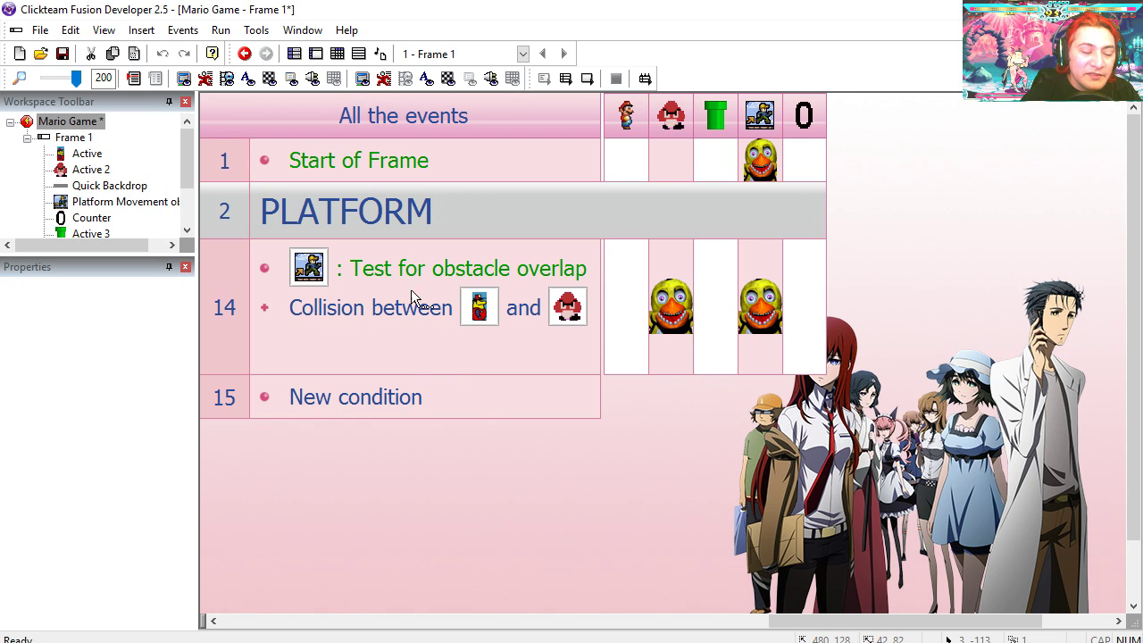
- Add a condition to the Goomba collision event that Active 4's Falling animation is playing
{"action": "double_click", "coordinate": [406, 281]}
{"action": "right_click", "coordinate": [483, 325]}
{"action": "mouse_move", "coordinate": [557, 420]}
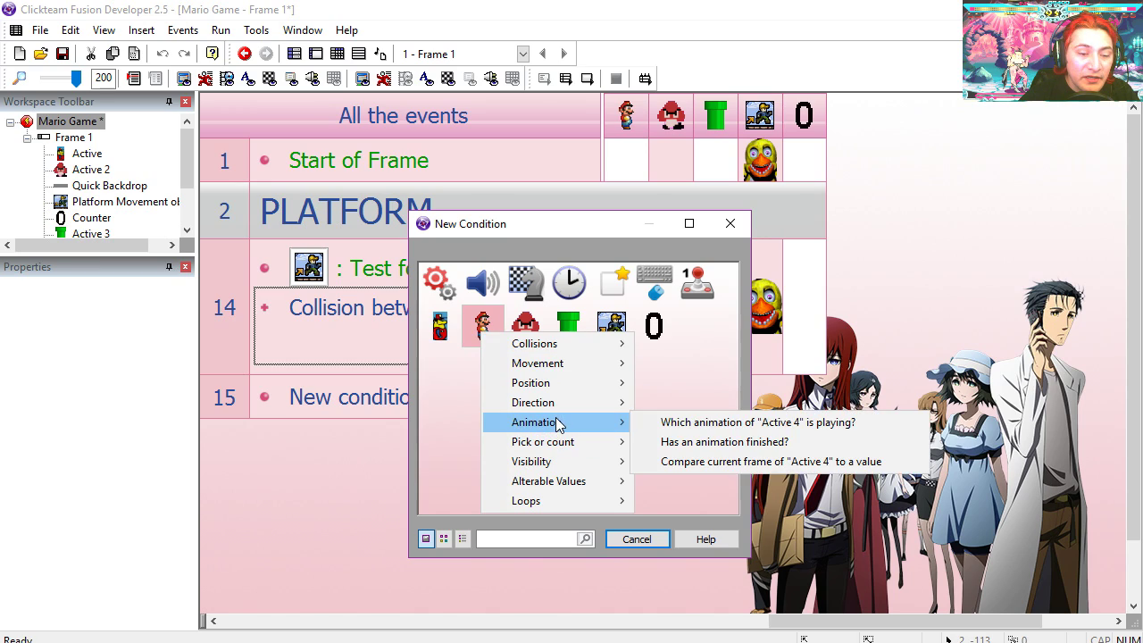
{"action": "left_click", "coordinate": [698, 426]}
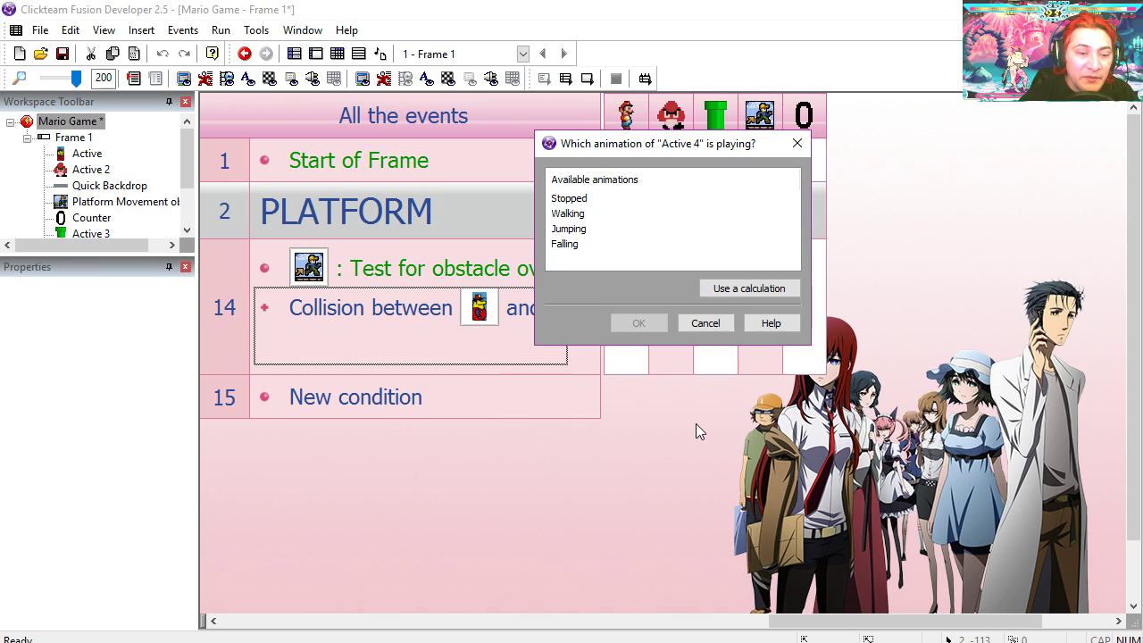
{"action": "left_click", "coordinate": [565, 244]}
{"action": "left_click", "coordinate": [640, 323]}
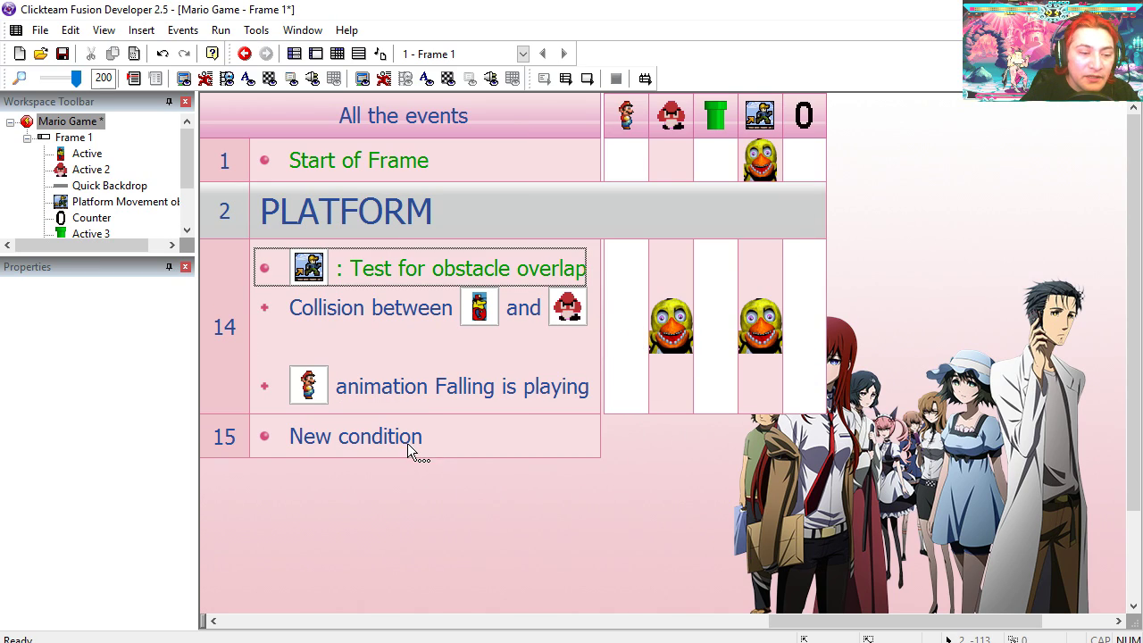
- Create a new event with the Platform Movement object's "Object is falling" condition
{"action": "left_click", "coordinate": [612, 328]}
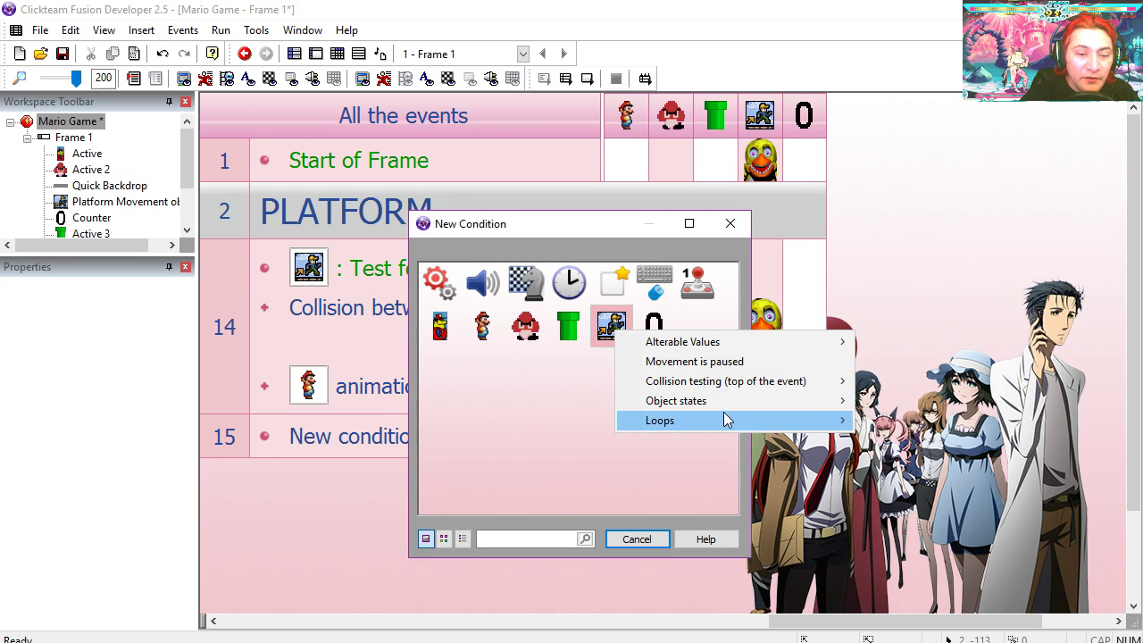
{"action": "mouse_move", "coordinate": [726, 400]}
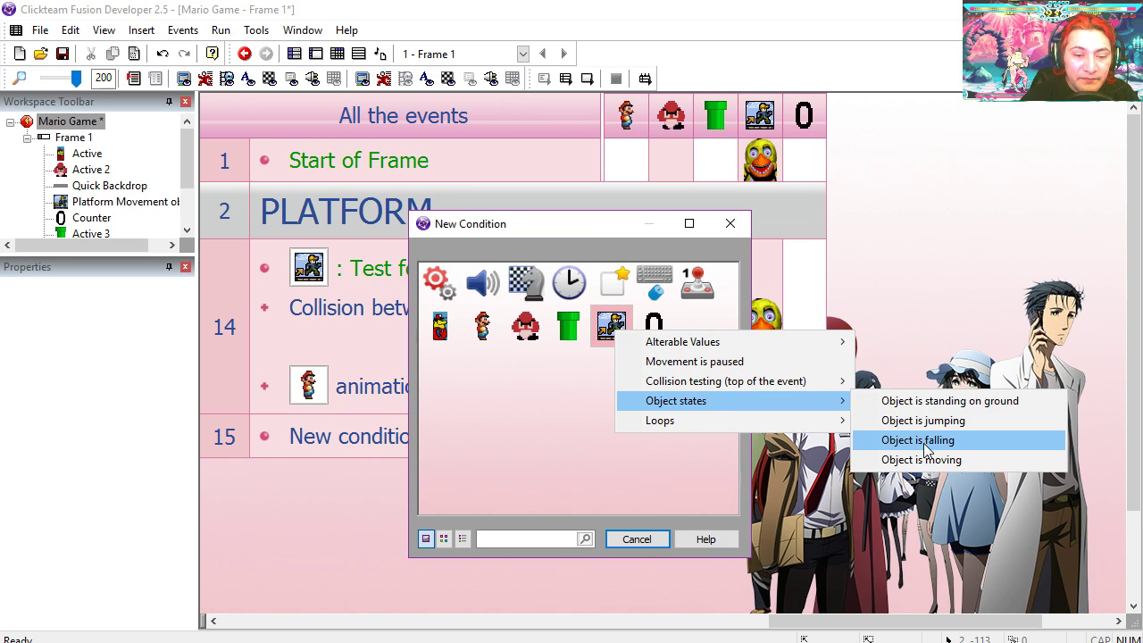
{"action": "left_click", "coordinate": [884, 437]}
- Make the falling event change Active 4's animation sequence to Falling
{"action": "left_click", "coordinate": [715, 454]}
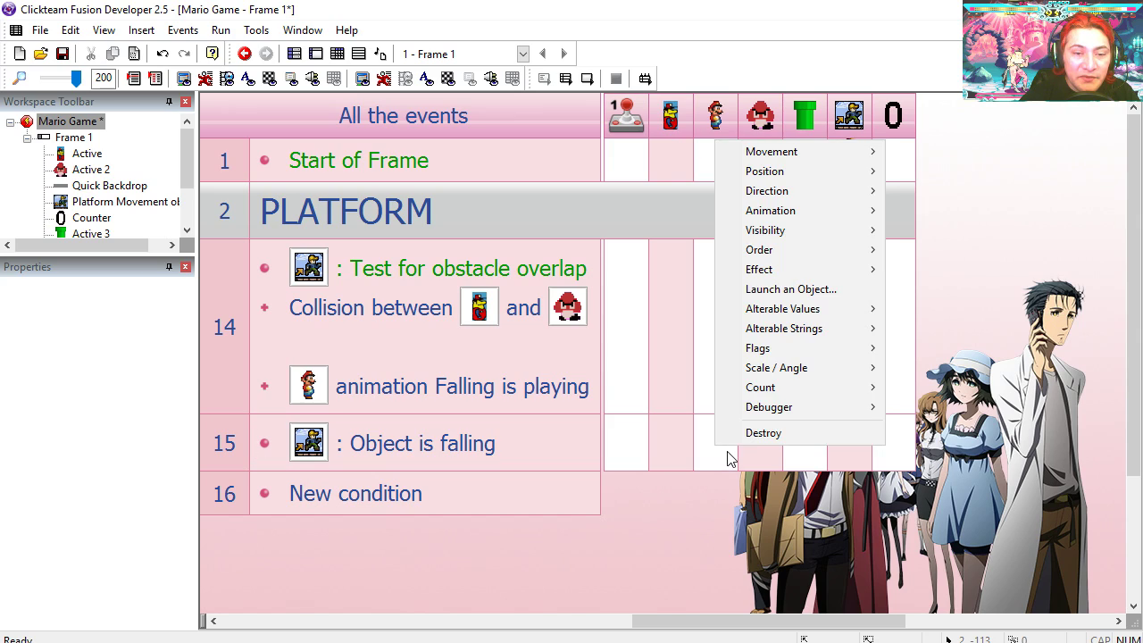
{"action": "mouse_move", "coordinate": [823, 214]}
{"action": "mouse_move", "coordinate": [930, 250]}
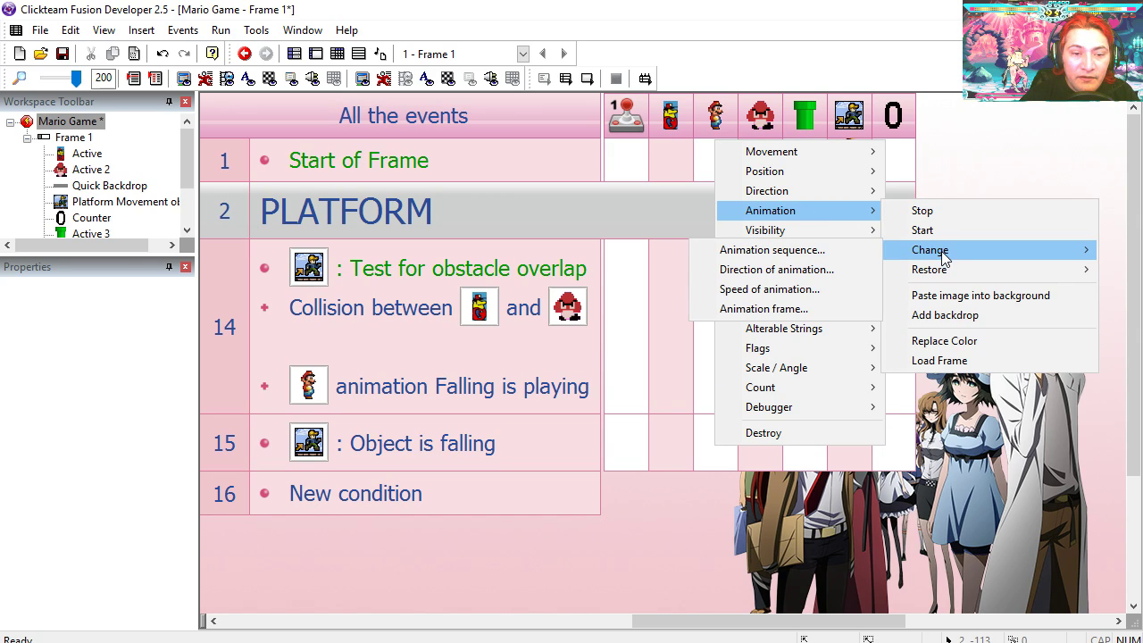
{"action": "left_click", "coordinate": [786, 249]}
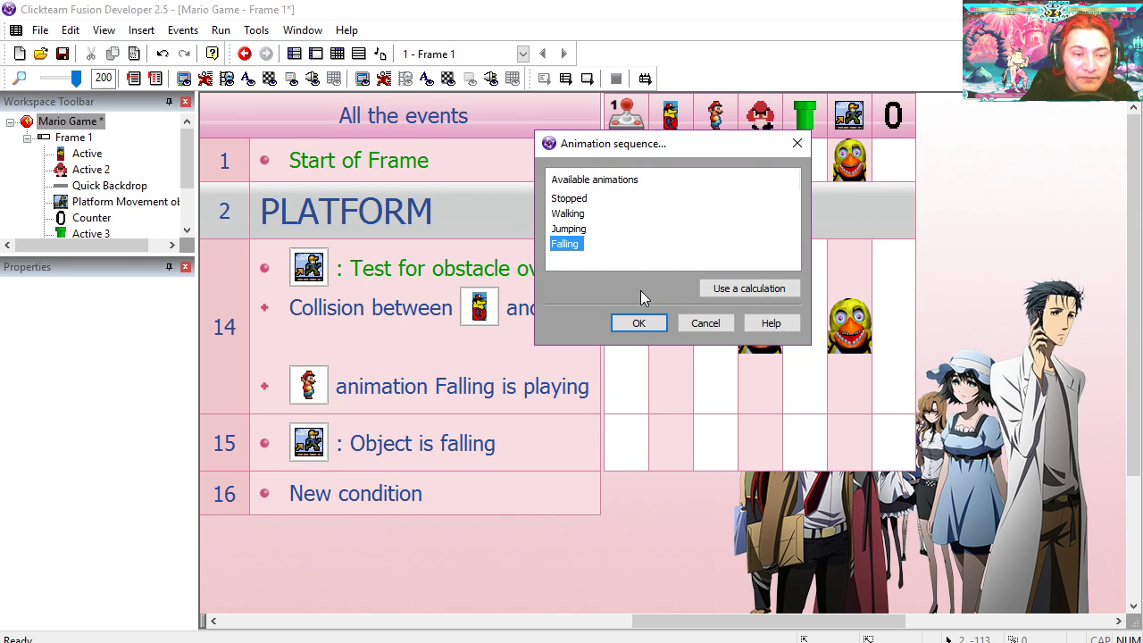
{"action": "left_click", "coordinate": [645, 323]}
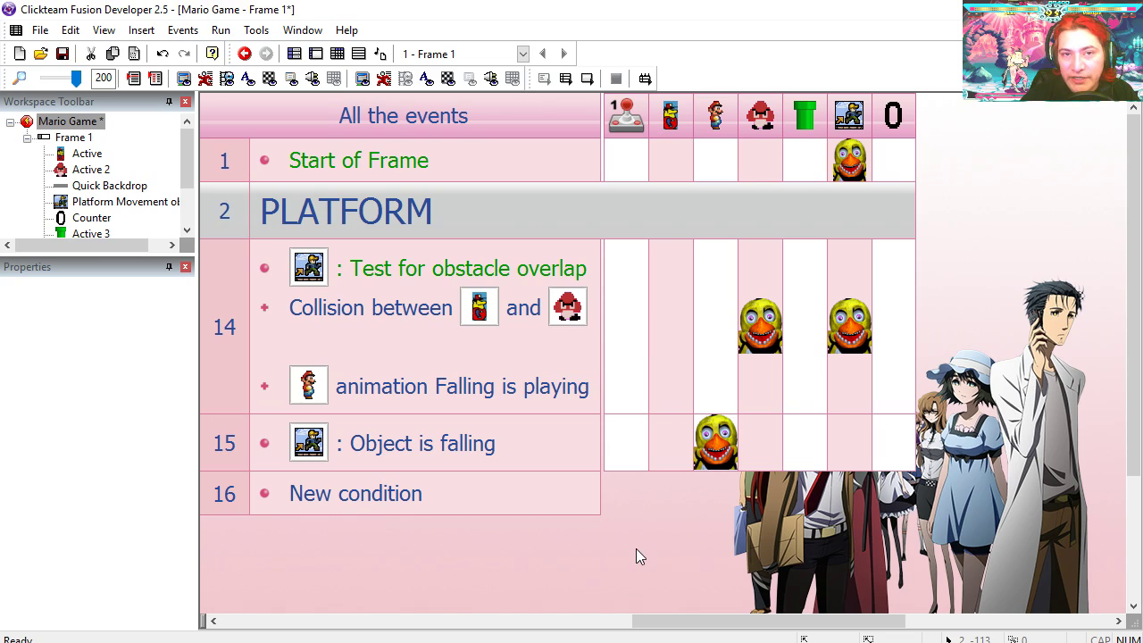
- Run the frame and test Mario walking back and forth into the Goomba from the side
{"action": "left_click", "coordinate": [585, 79]}
{"action": "key", "text": "Left"}
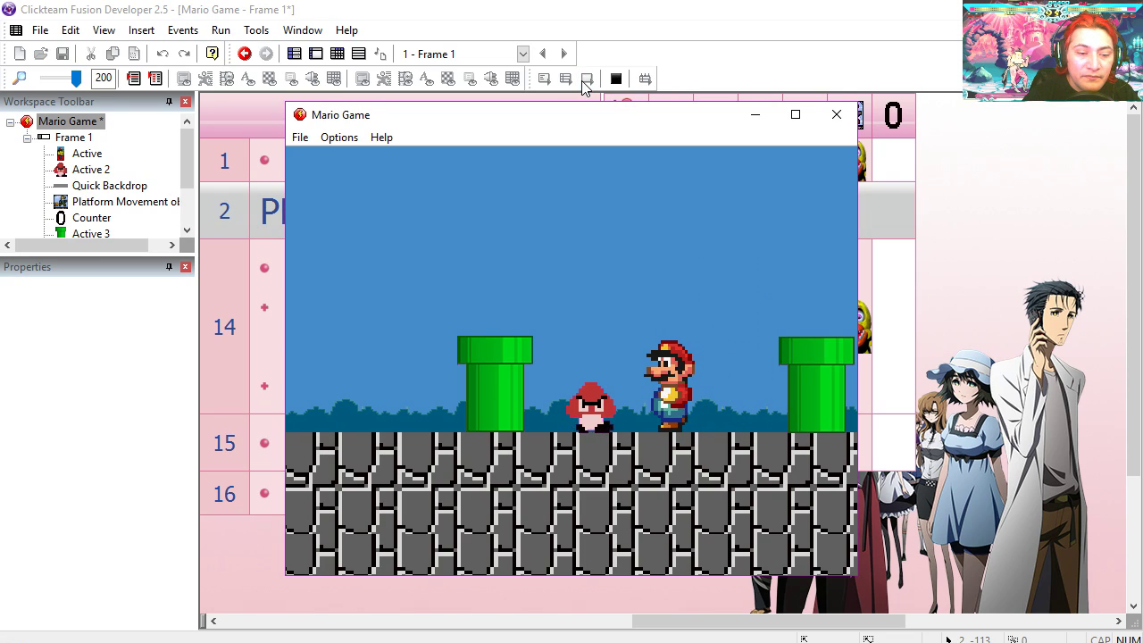
{"action": "key", "text": "Right"}
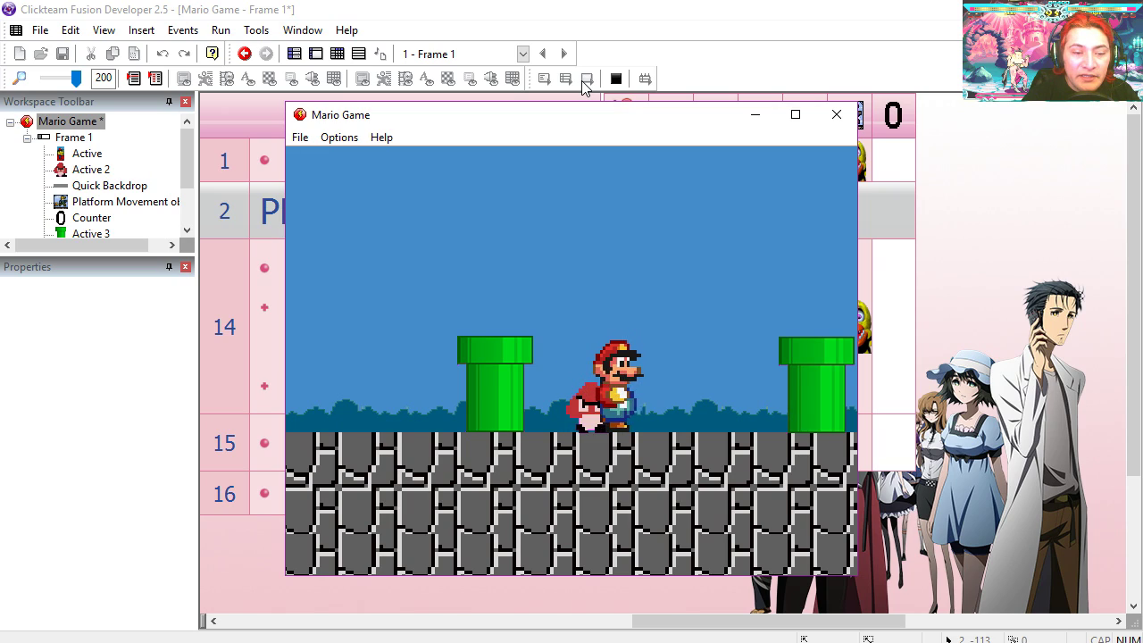
{"action": "key", "text": "Left"}
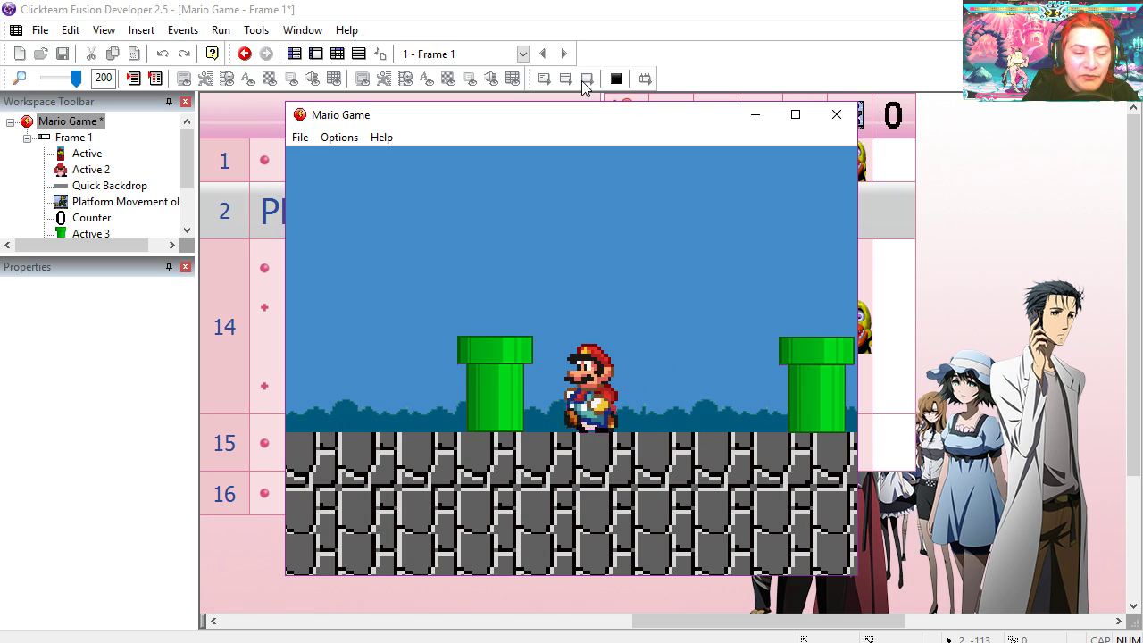
- Test Mario jumping onto the Goomba from above, and close the running frame
{"action": "key", "text": "Right"}
{"action": "key", "text": "Left"}
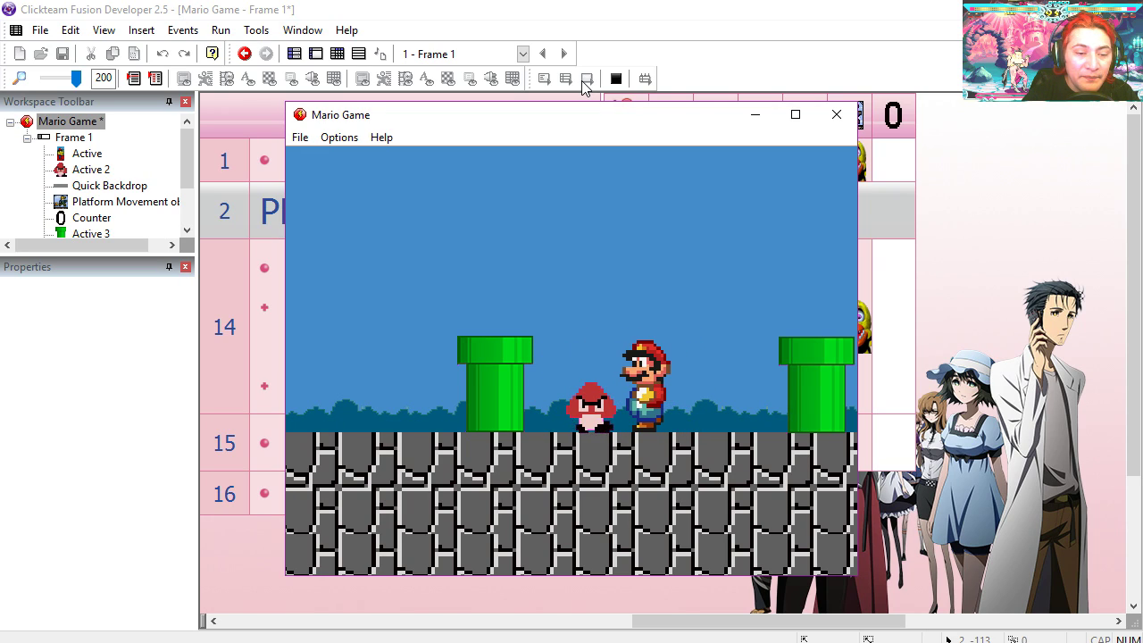
{"action": "key", "text": "Up"}
{"action": "key", "text": "Left"}
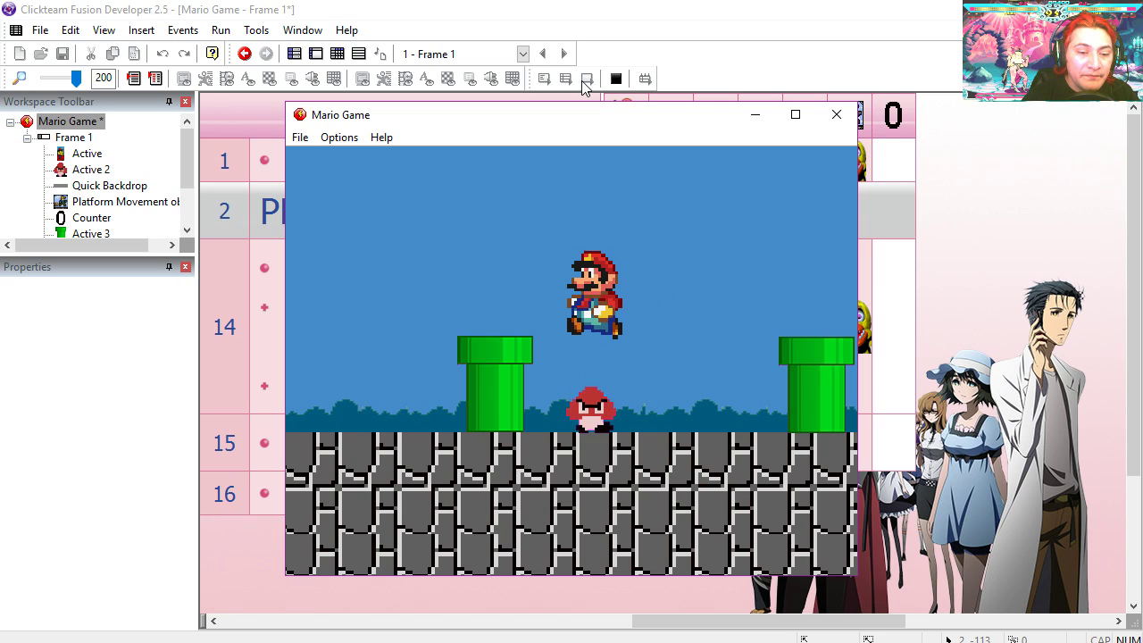
{"action": "key", "text": "Right"}
{"action": "key", "text": "Right"}
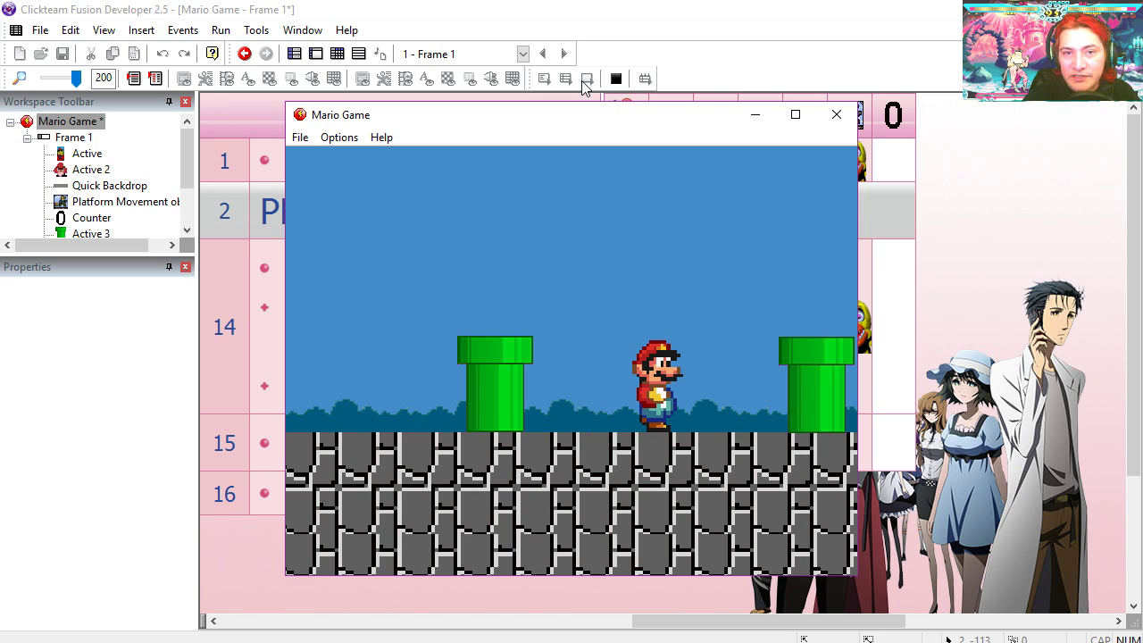
{"action": "key", "text": "alt+F4"}
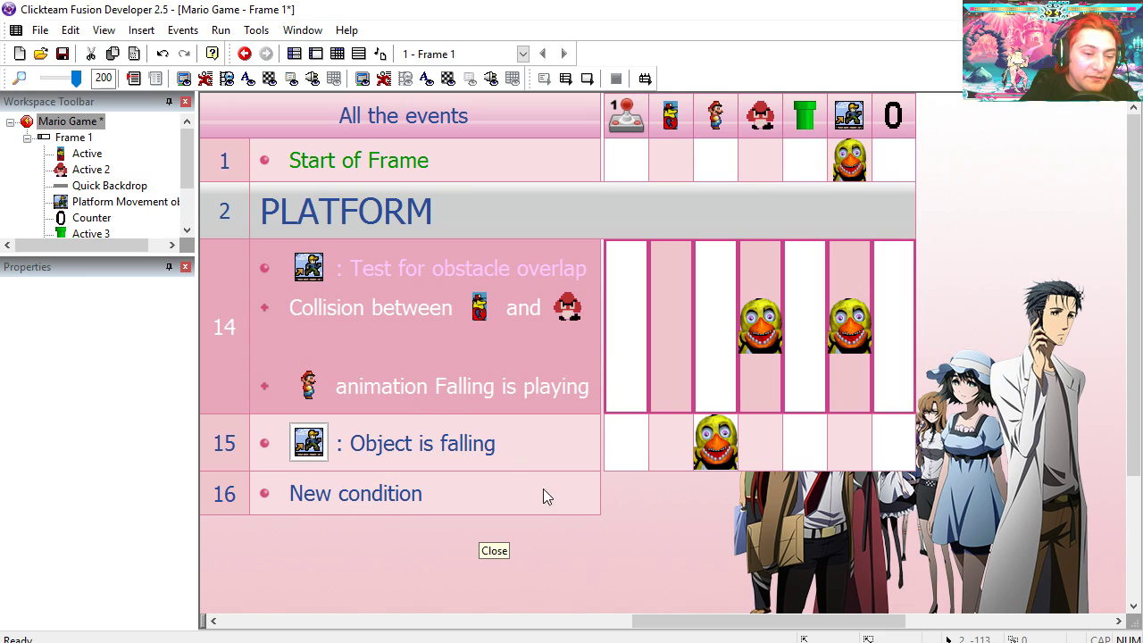
- Duplicate event 14, the Goomba collision with the Falling animation condition, at the end of the event list
{"action": "left_click", "coordinate": [246, 321]}
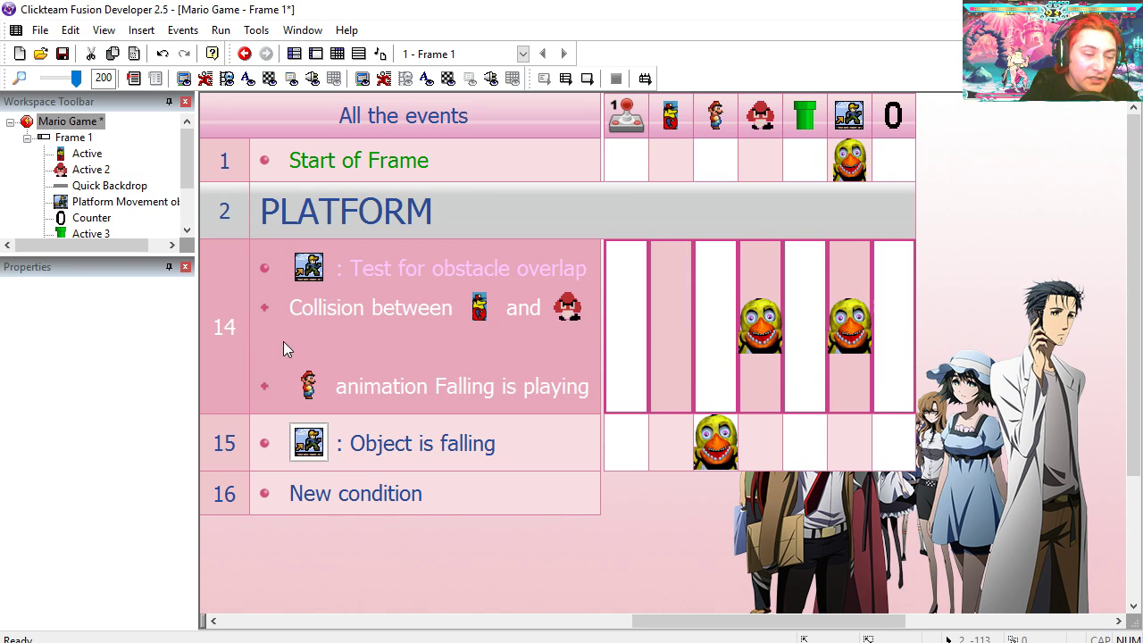
{"action": "scroll", "coordinate": [411, 420], "scroll_direction": "down", "scroll_amount": 2}
{"action": "left_click", "coordinate": [404, 435]}
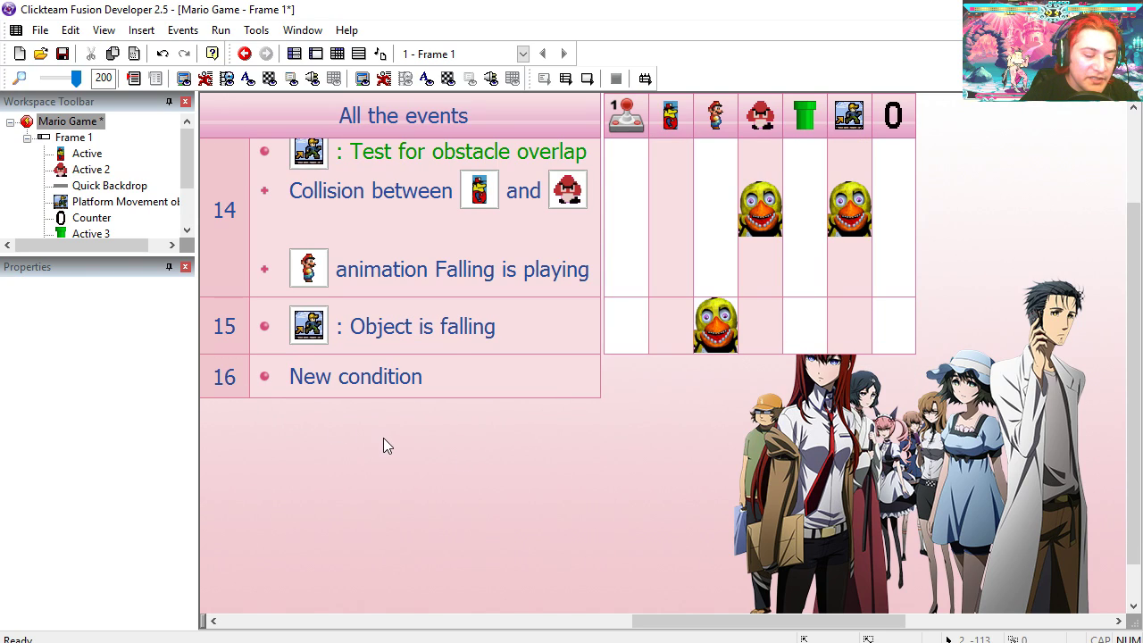
{"action": "key", "text": "ctrl+v"}
{"action": "scroll", "coordinate": [478, 446], "scroll_direction": "down", "scroll_amount": 2}
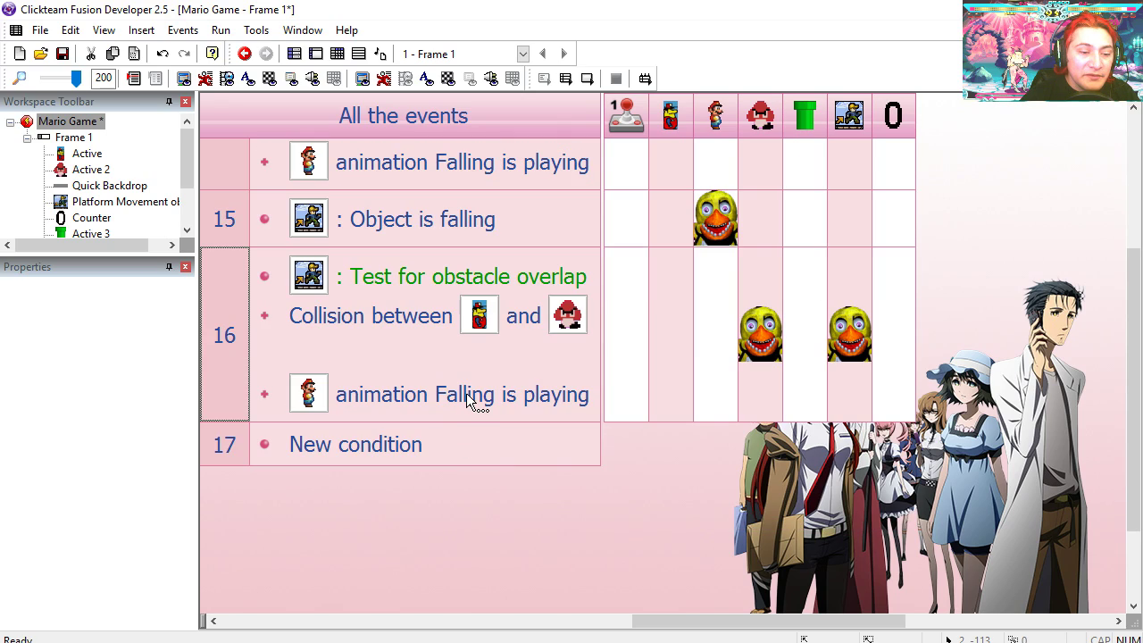
- Negate the Falling animation condition in the duplicated Goomba collision event
{"action": "right_click", "coordinate": [466, 397]}
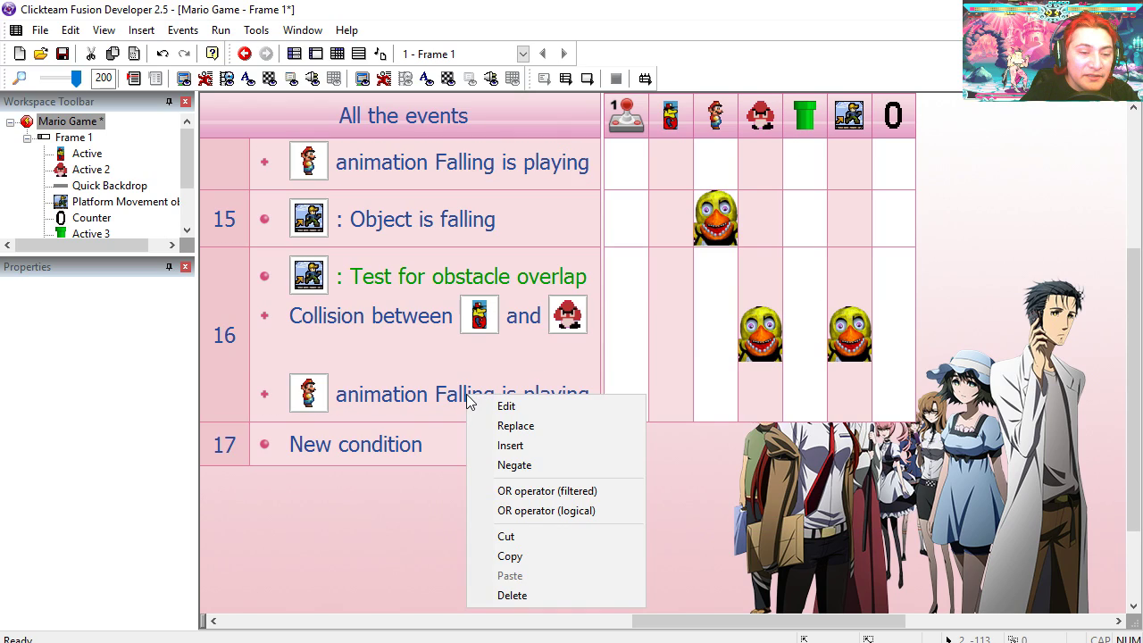
{"action": "left_click", "coordinate": [513, 465]}
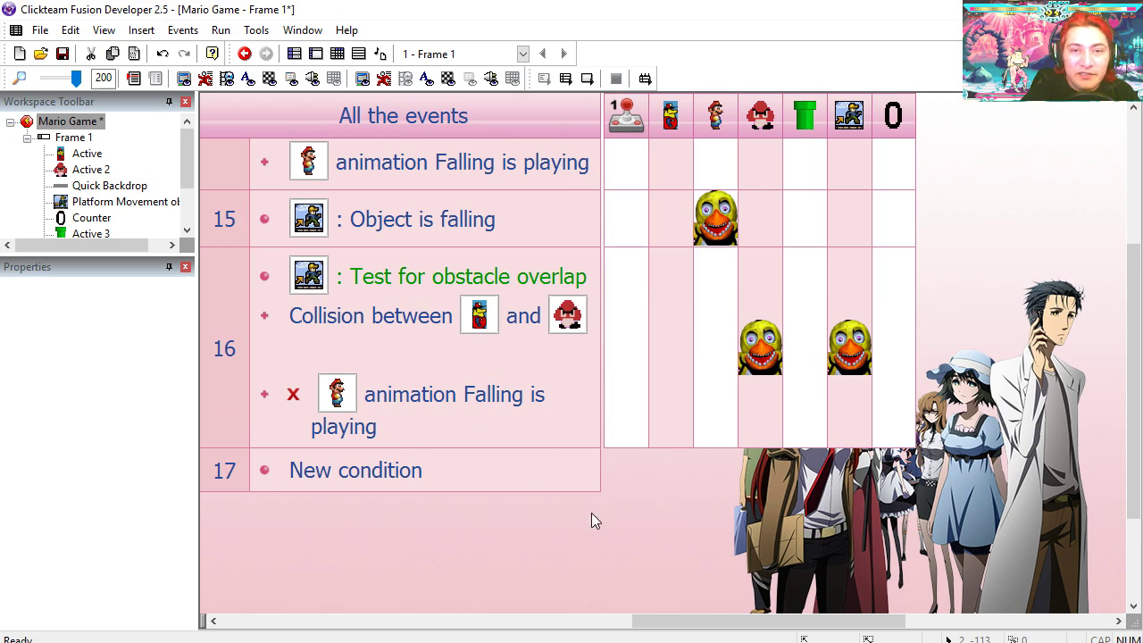
{"action": "left_click", "coordinate": [436, 290]}
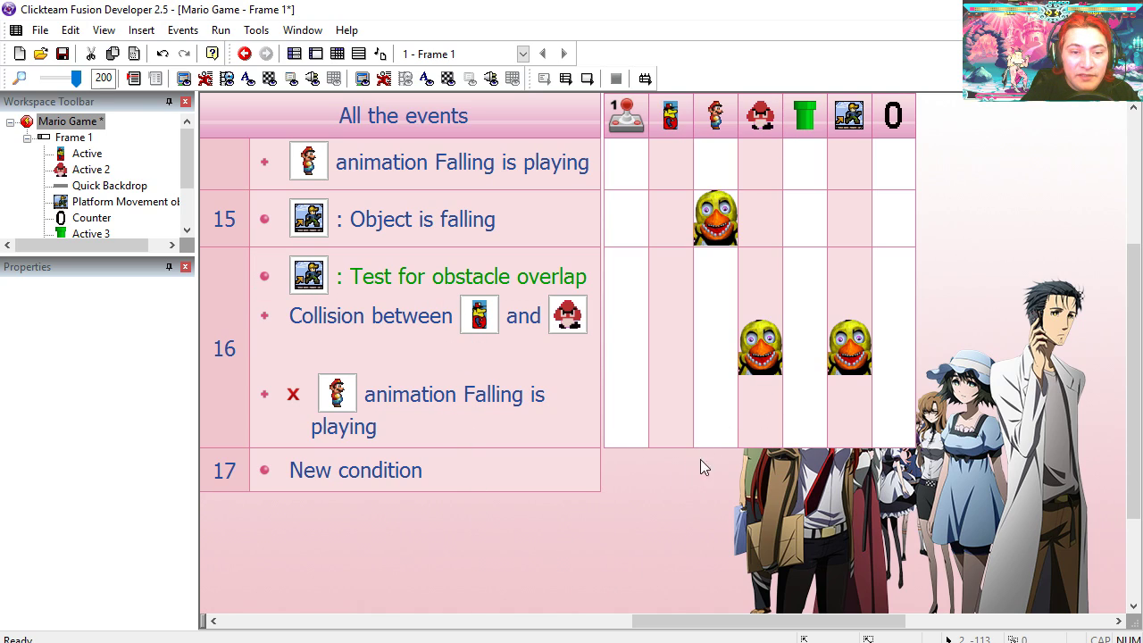
- Delete the Goomba and Platform Movement object actions from the duplicated collision event 16
{"action": "left_click", "coordinate": [707, 350]}
{"action": "left_click", "coordinate": [764, 386]}
{"action": "key", "text": "Delete"}
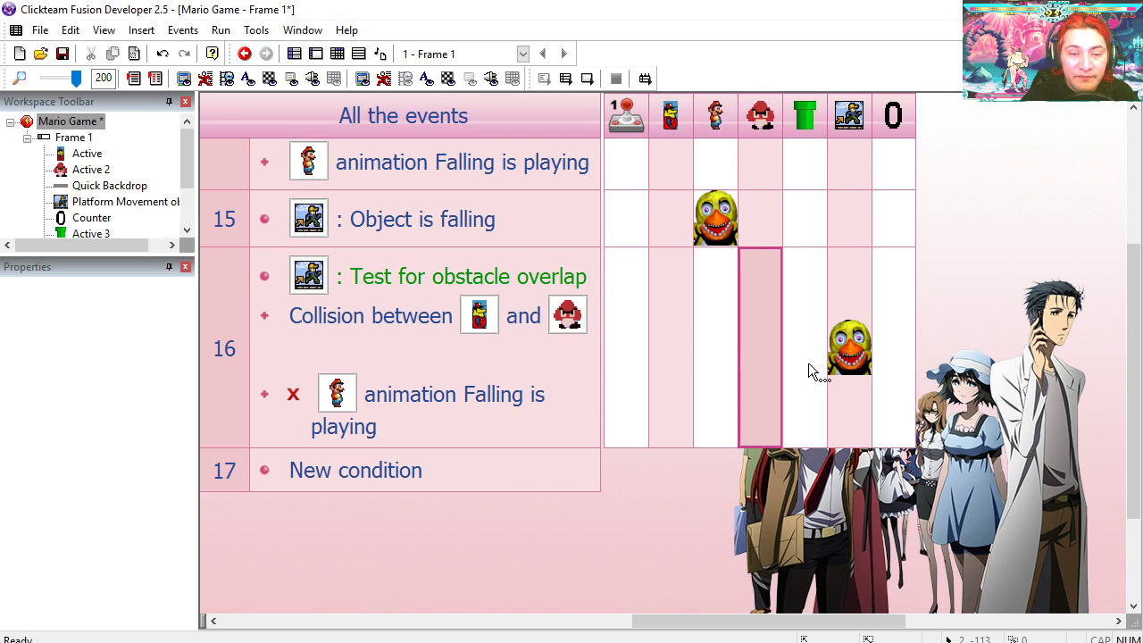
{"action": "left_click", "coordinate": [801, 359]}
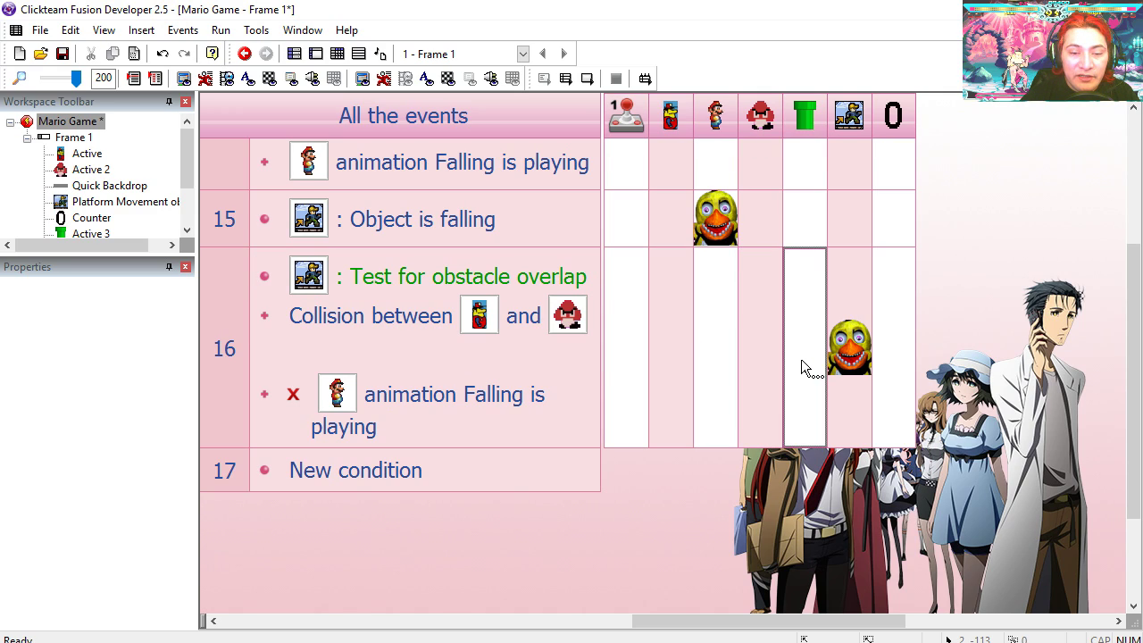
{"action": "left_click", "coordinate": [846, 368]}
- Add a Destroy action for the Active player object to event 16
{"action": "scroll", "coordinate": [777, 404], "scroll_direction": "left", "scroll_amount": 1}
{"action": "right_click", "coordinate": [723, 370]}
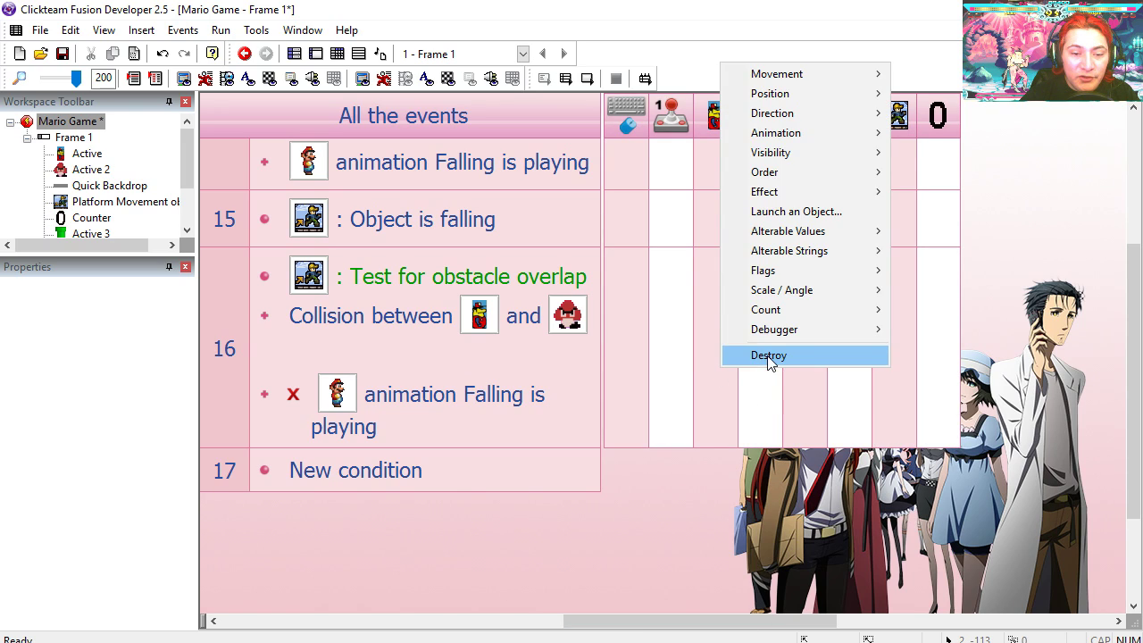
{"action": "left_click", "coordinate": [770, 355]}
- Run the frame and test Mario walking into the Goomba from the side and jumping onto it from above
{"action": "left_click", "coordinate": [587, 78]}
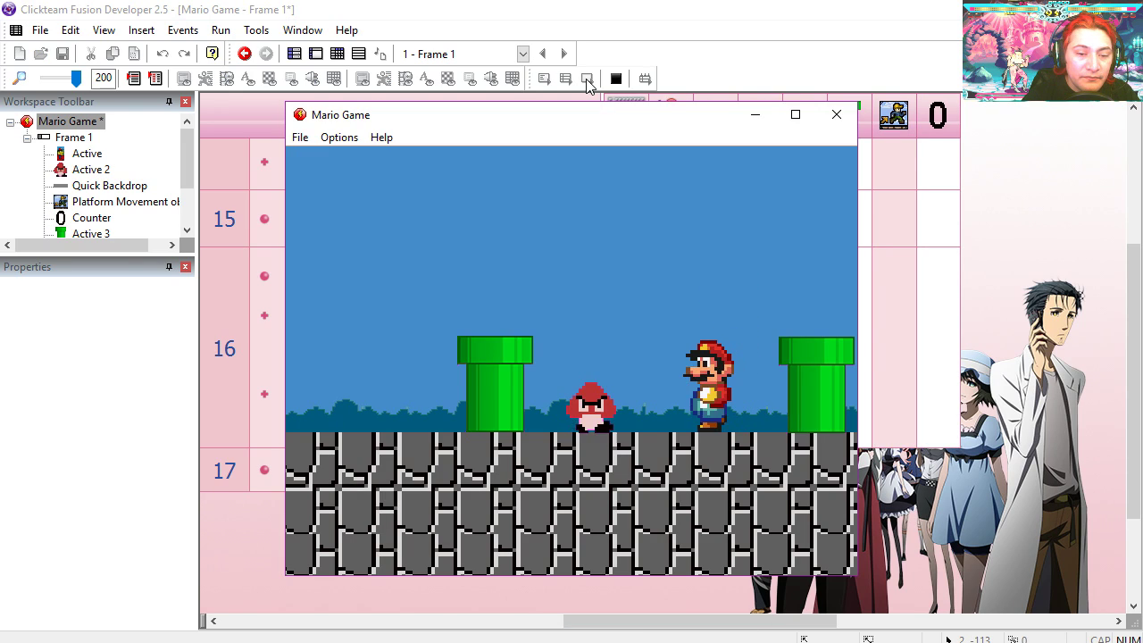
{"action": "key", "text": "Left"}
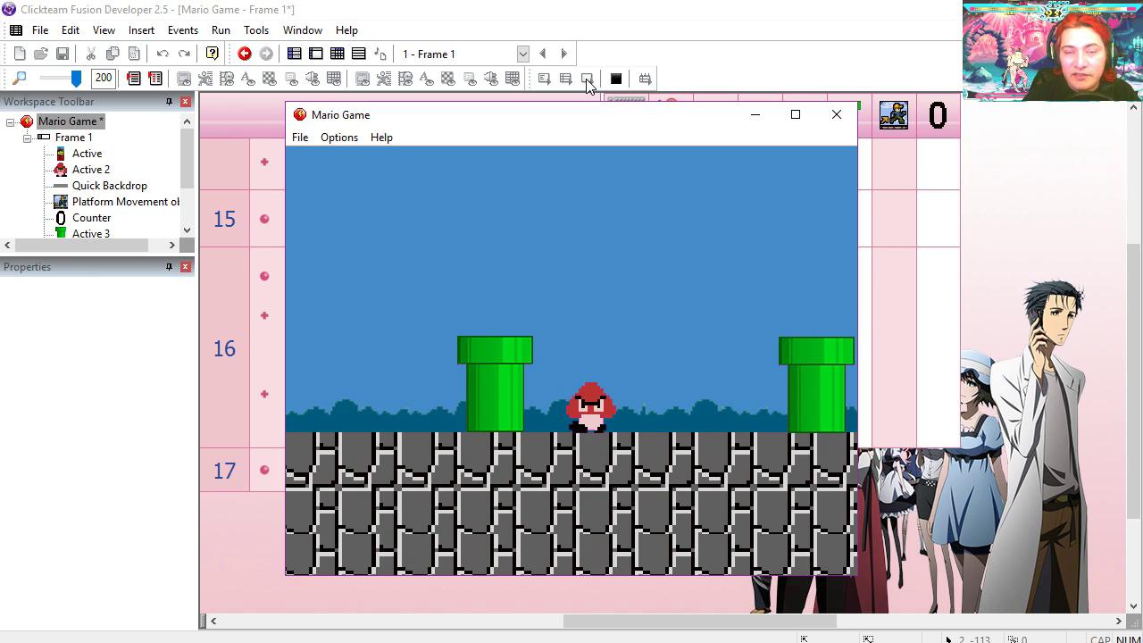
{"action": "left_click_drag", "start_coordinate": [625, 122], "coordinate": [637, 94]}
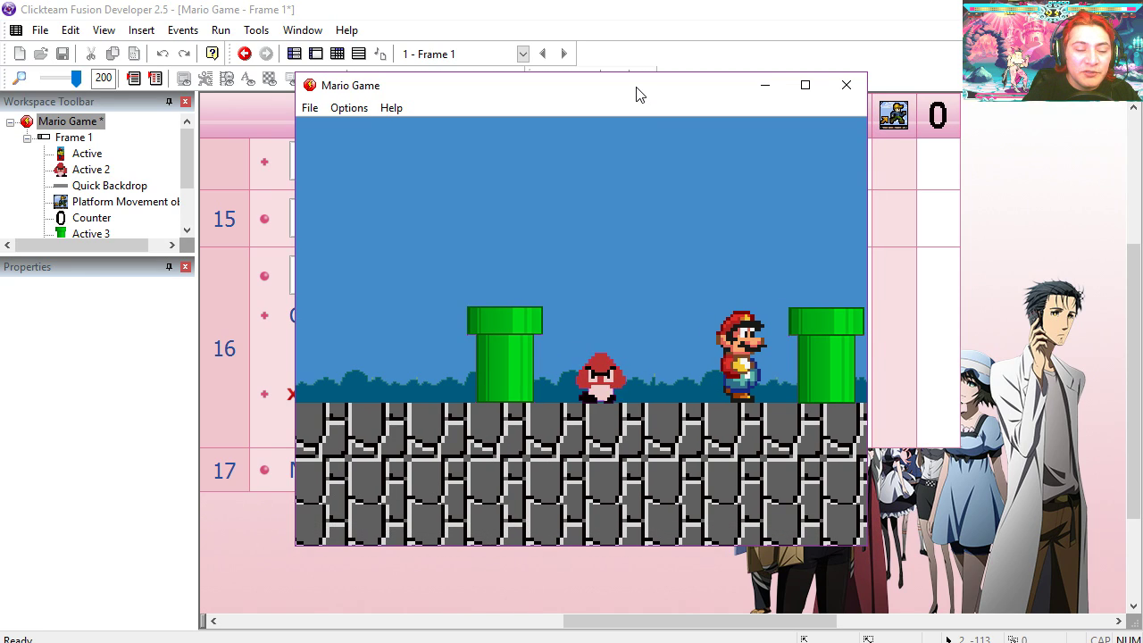
{"action": "key", "text": "Left"}
{"action": "key", "text": "Up"}
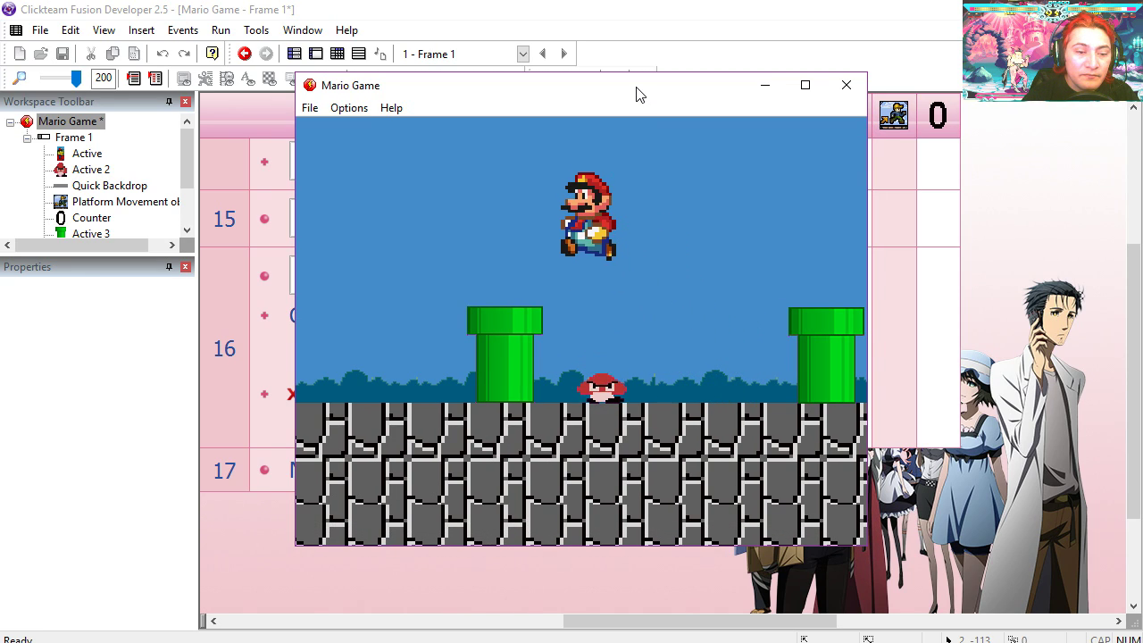
{"action": "key", "text": "Right"}
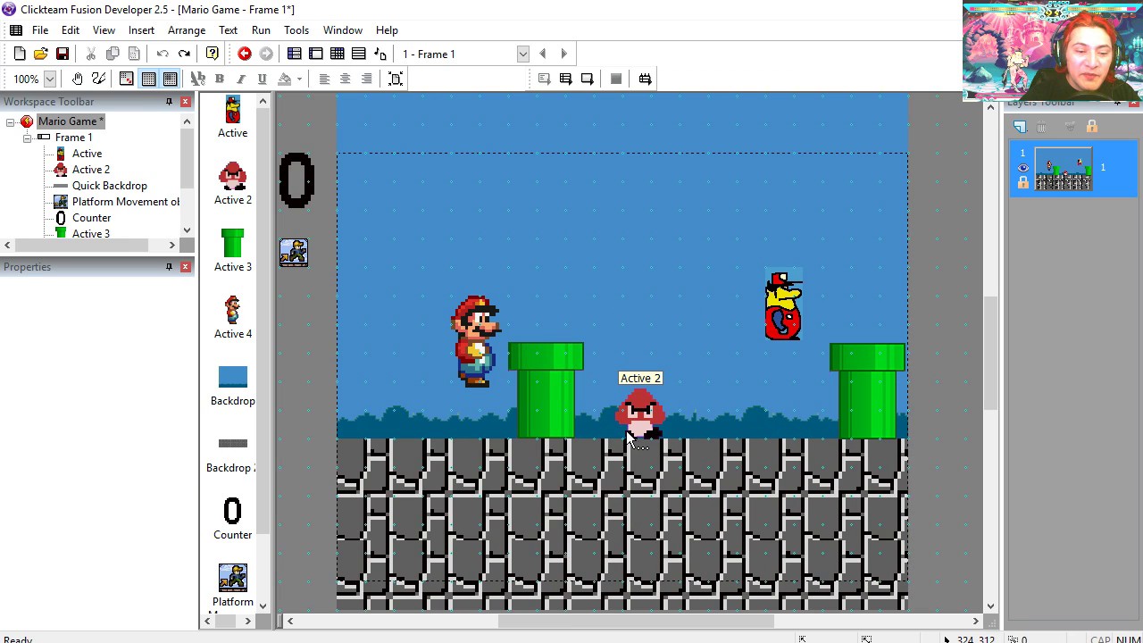
- Set the movement type of the Goomba (Active 2) to Path in the frame editor
{"action": "left_click", "coordinate": [645, 417]}
{"action": "left_click", "coordinate": [134, 351]}
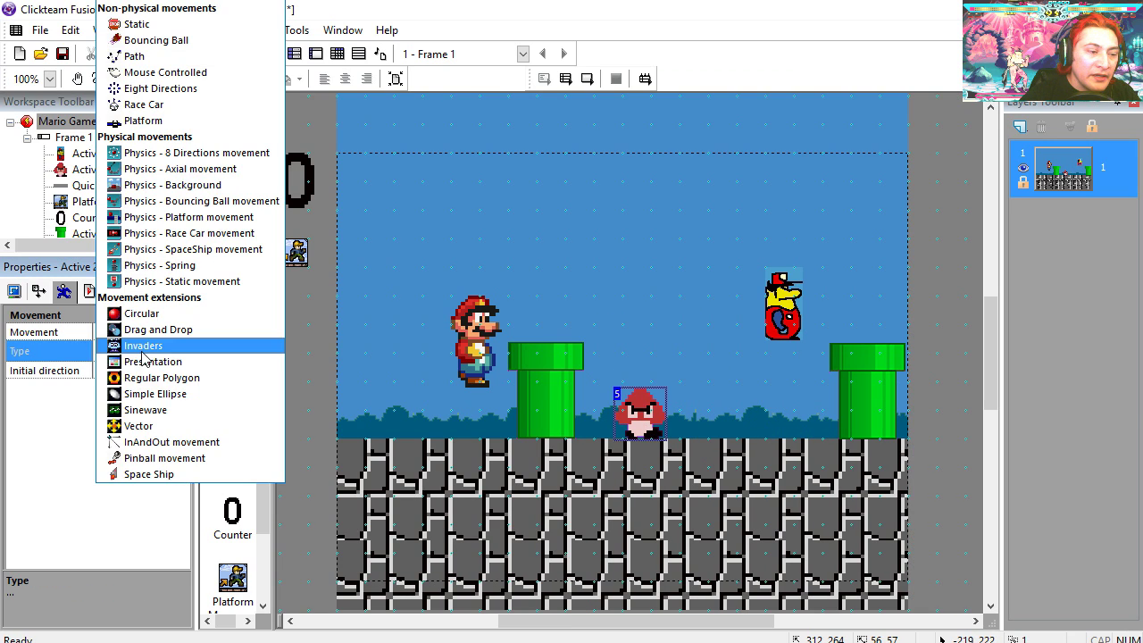
{"action": "left_click", "coordinate": [134, 57]}
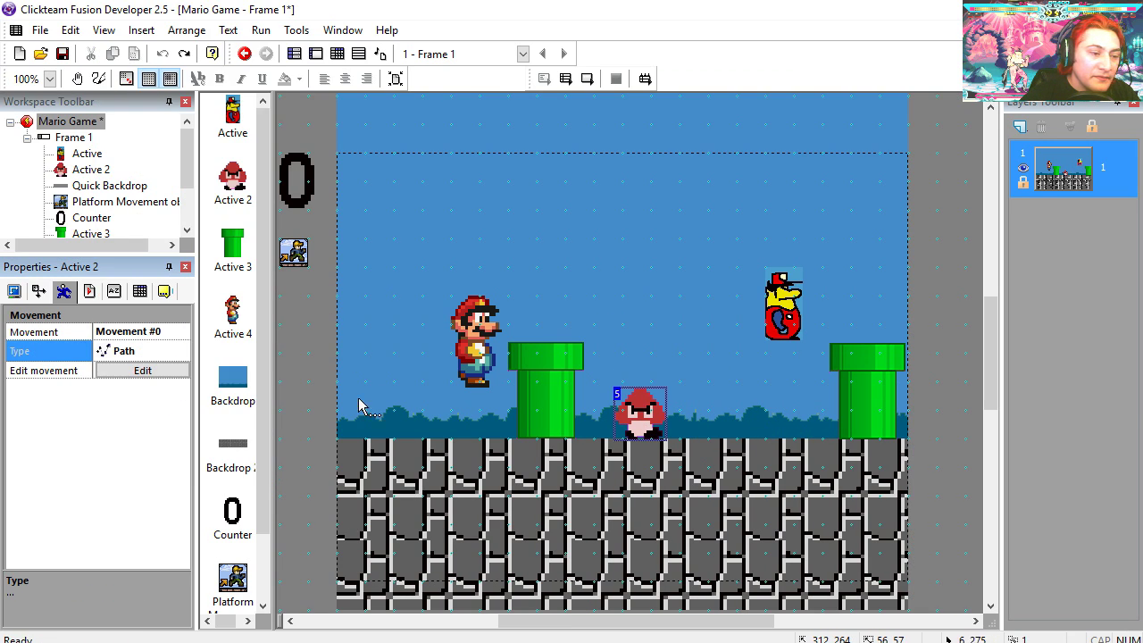
- Draw a straight horizontal path line for the Goomba along the ground, ending beyond the frame's right edge
{"action": "left_click", "coordinate": [141, 372]}
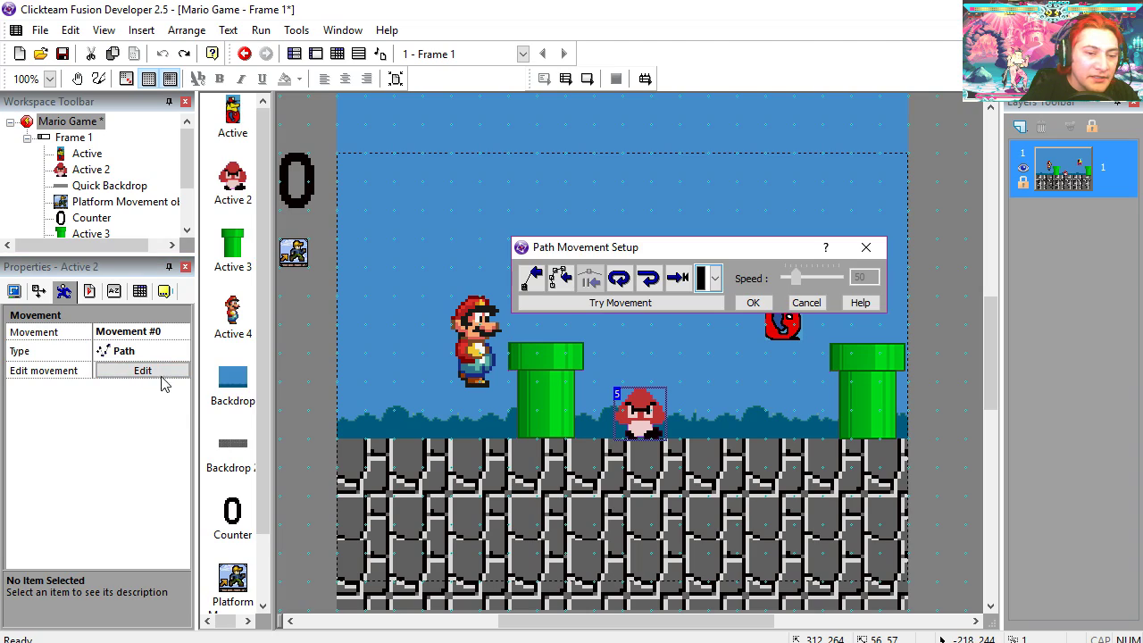
{"action": "left_click", "coordinate": [961, 439]}
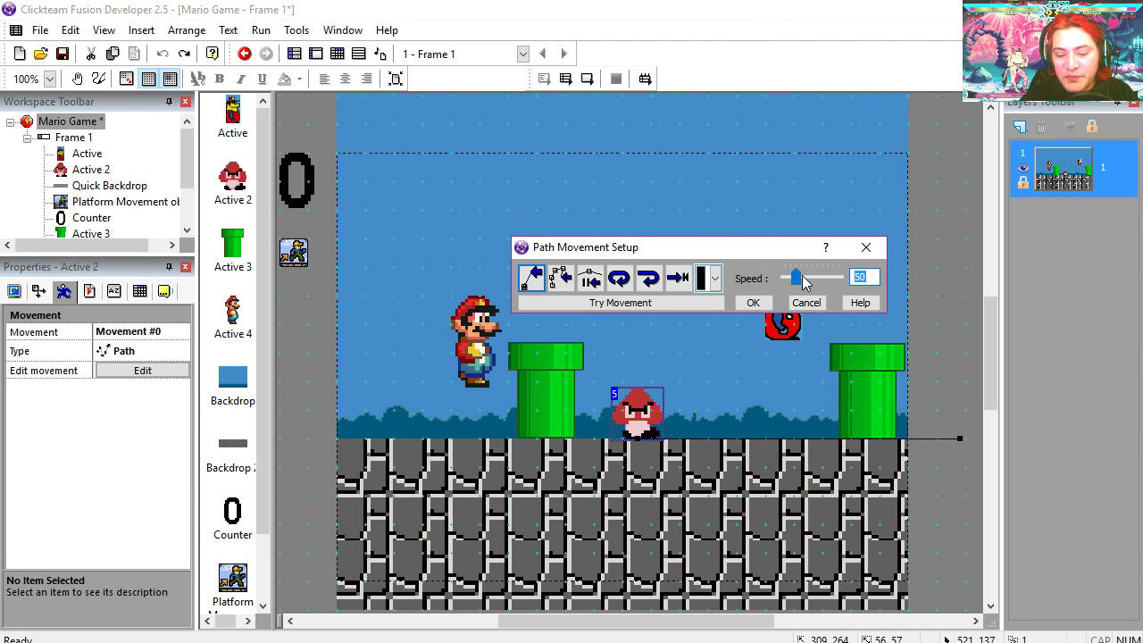
{"action": "type", "text": "0"}
{"action": "left_click", "coordinate": [621, 303]}
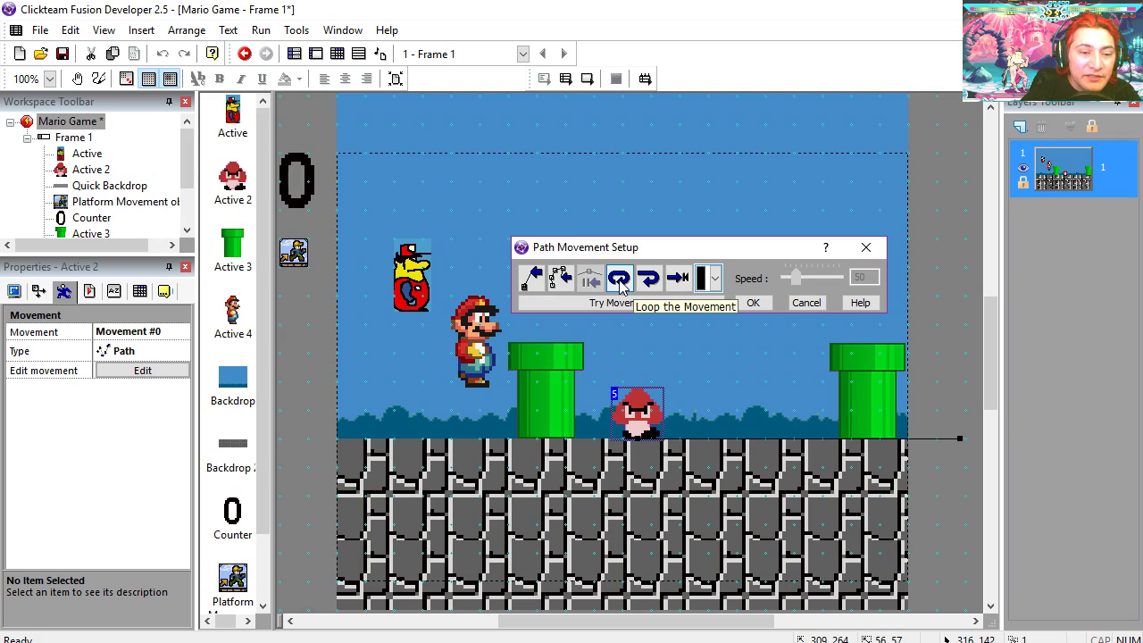
- Make the Goomba's path movement loop and reverse at its end, and accept the path setup
{"action": "left_click", "coordinate": [621, 280]}
{"action": "left_click", "coordinate": [649, 279]}
{"action": "left_click", "coordinate": [752, 302]}
- Run the frame and test Mario running and jumping around the moving Goomba between the pipes
{"action": "key", "text": "F7"}
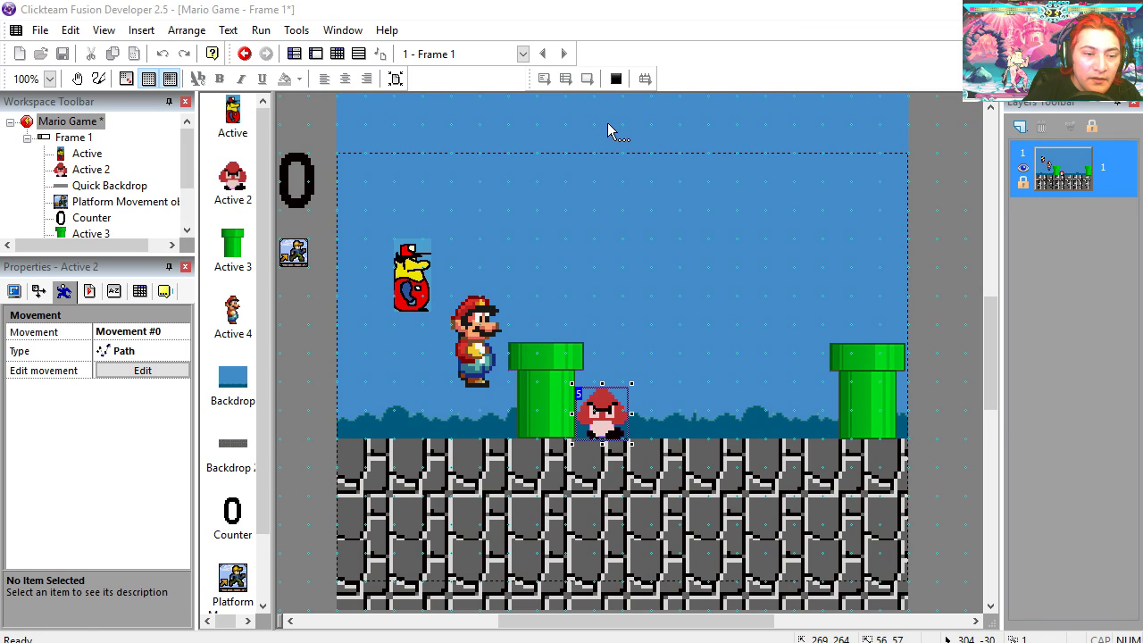
{"action": "key", "text": "Right"}
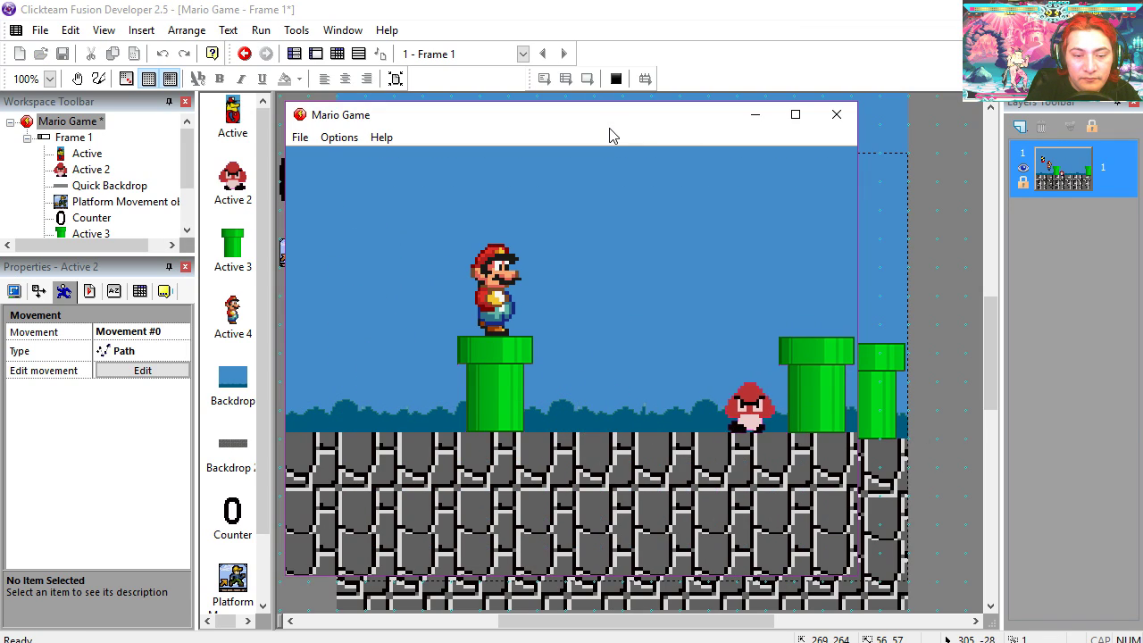
{"action": "key", "text": "Left"}
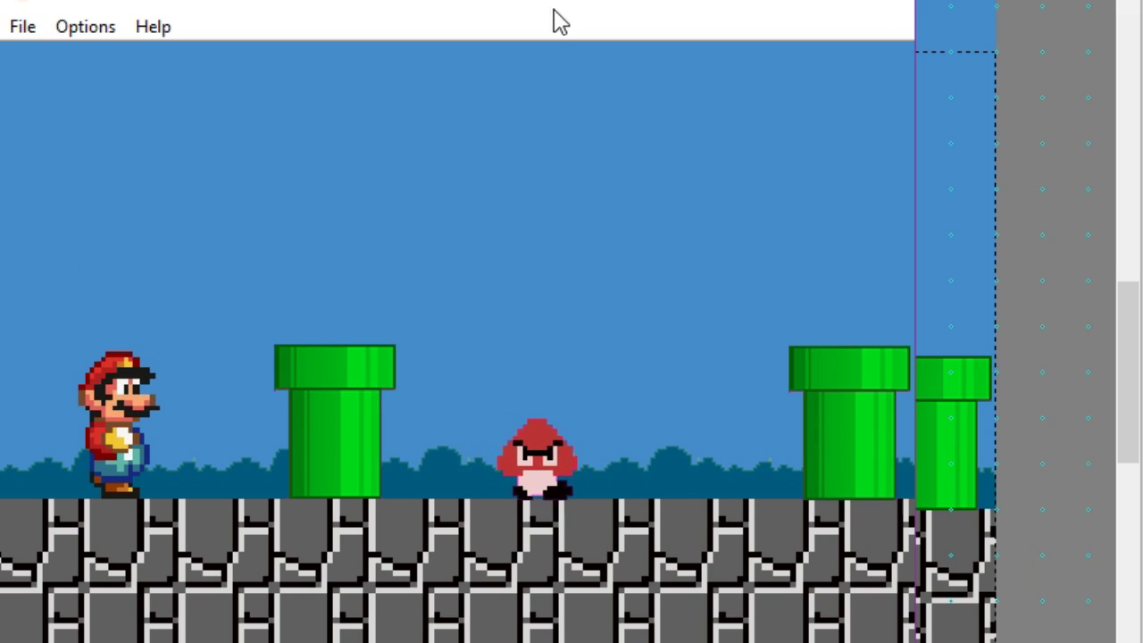
{"action": "left_click_drag", "start_coordinate": [632, 117], "coordinate": [633, 115]}
{"action": "left_click_drag", "start_coordinate": [764, 7], "coordinate": [798, 0]}
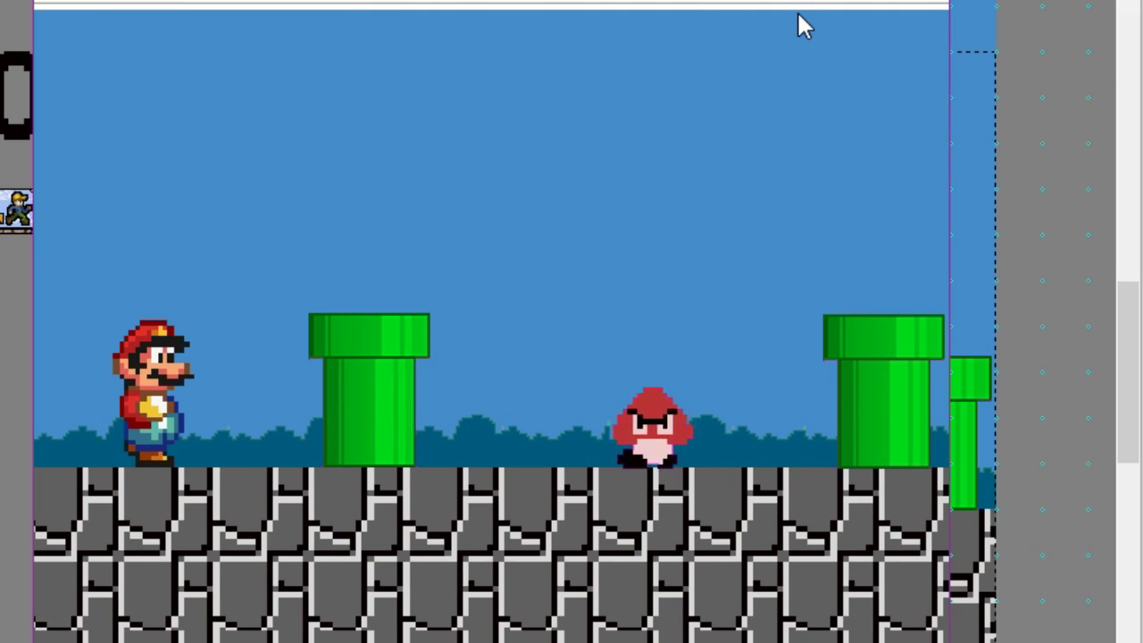
{"action": "key", "text": "Right"}
{"action": "key", "text": "shift"}
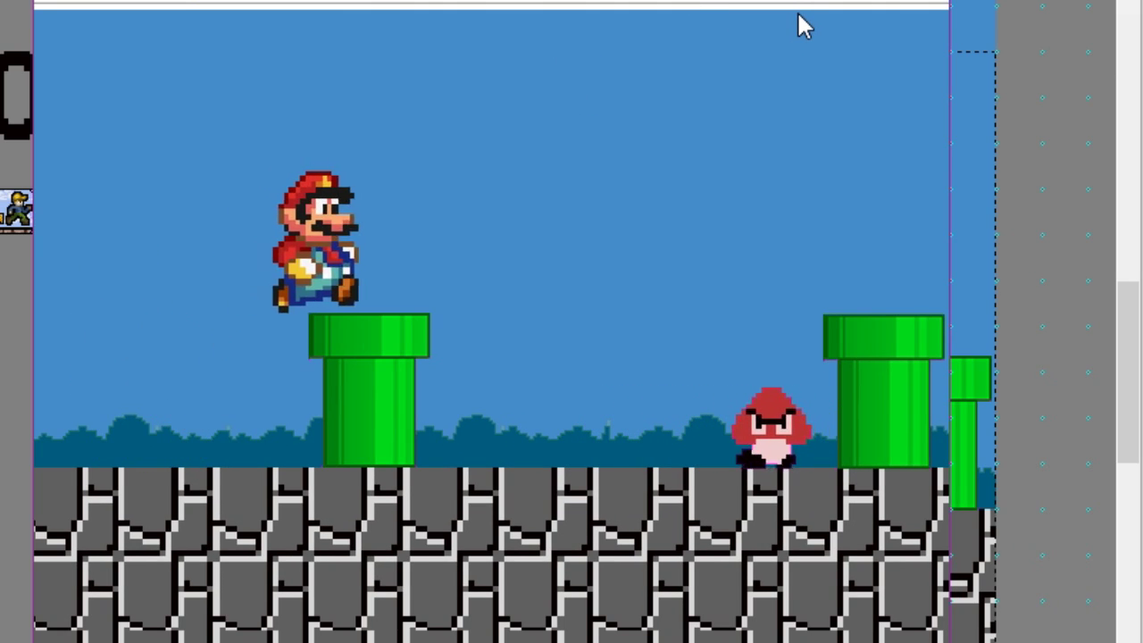
{"action": "key", "text": "space"}
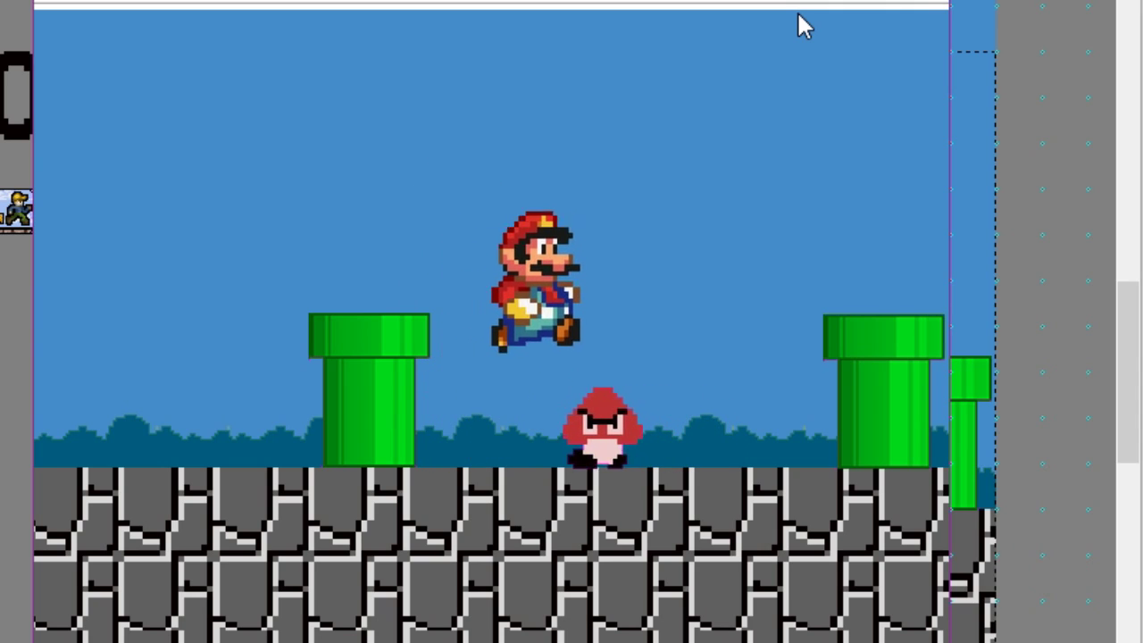
{"action": "key", "text": "Left"}
{"action": "key", "text": "space"}
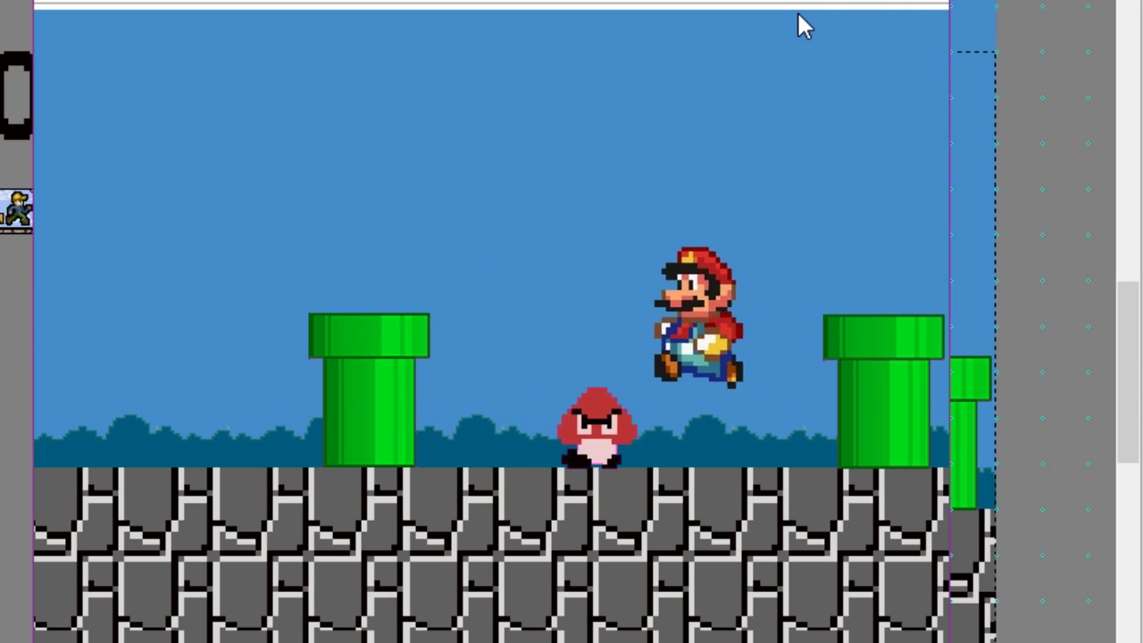
{"action": "key", "text": "Right"}
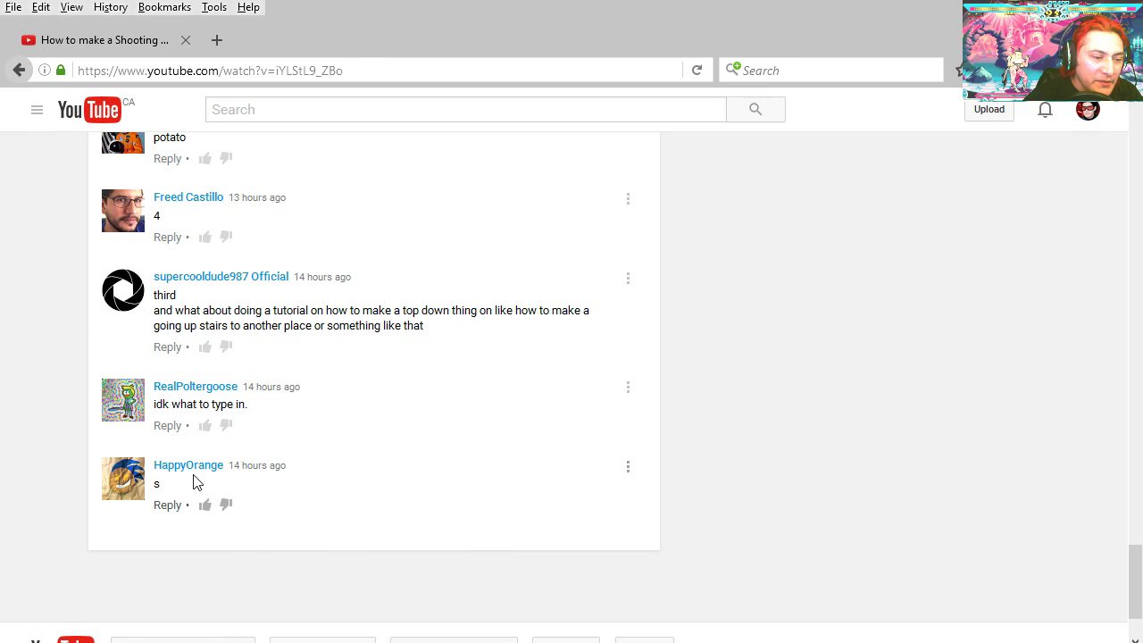
- Open the last commenter's YouTube channel in the browser and view the Infinite Angle Alpha (GAMEPLAY) video
{"action": "mouse_move", "coordinate": [195, 478]}
{"action": "left_click", "coordinate": [234, 481]}
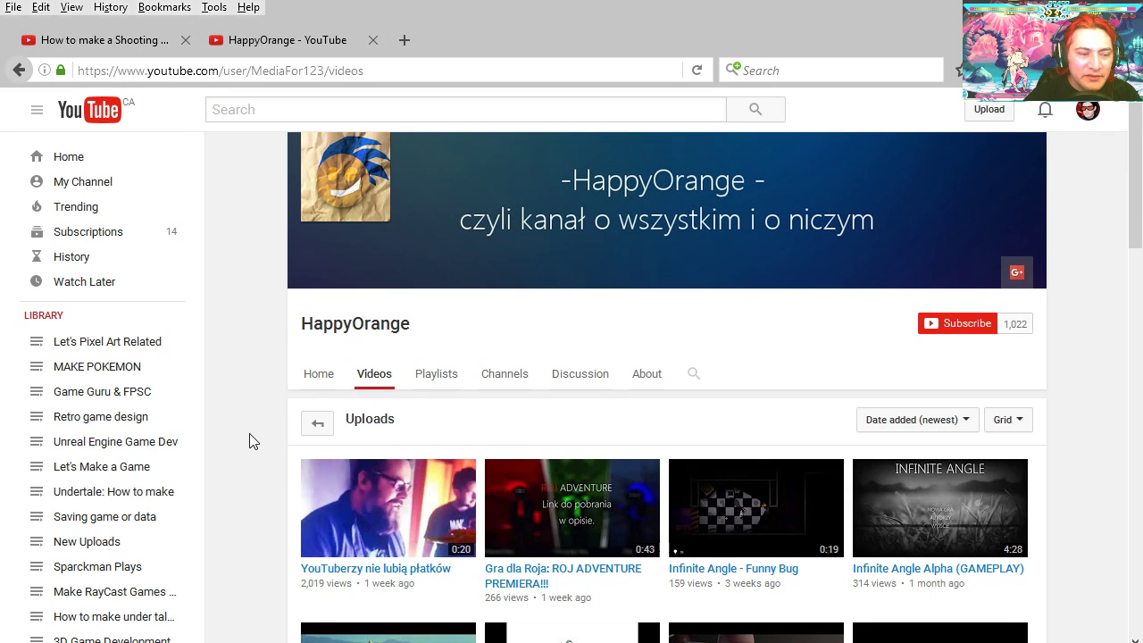
{"action": "scroll", "coordinate": [249, 433], "scroll_direction": "down", "scroll_amount": 3}
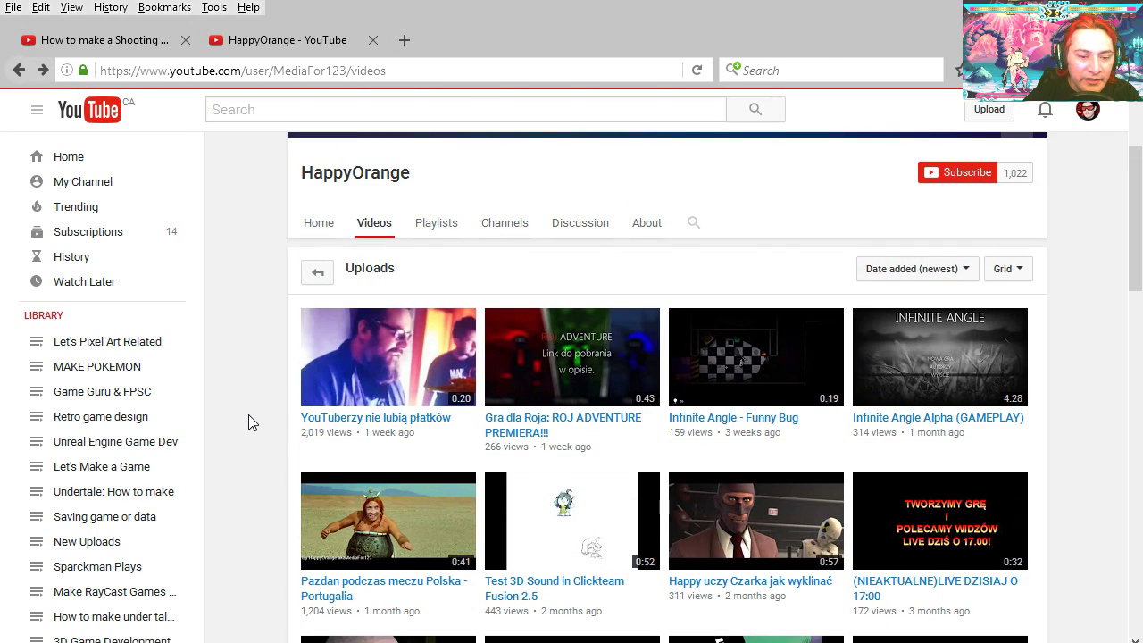
{"action": "left_click", "coordinate": [900, 426]}
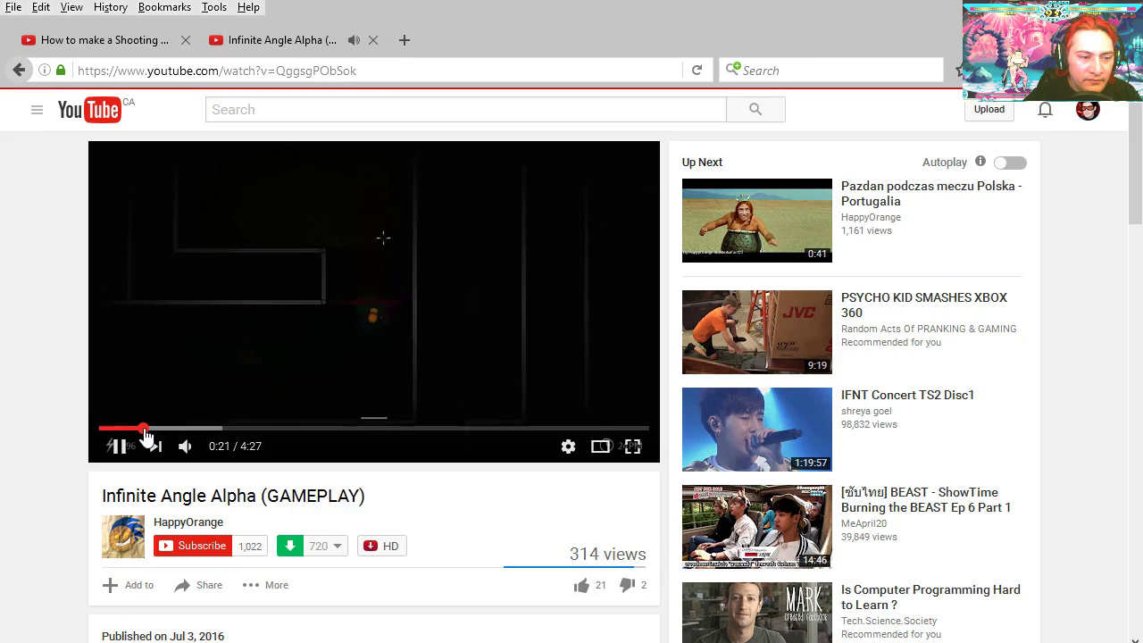
{"action": "key", "text": "ctrl+w"}
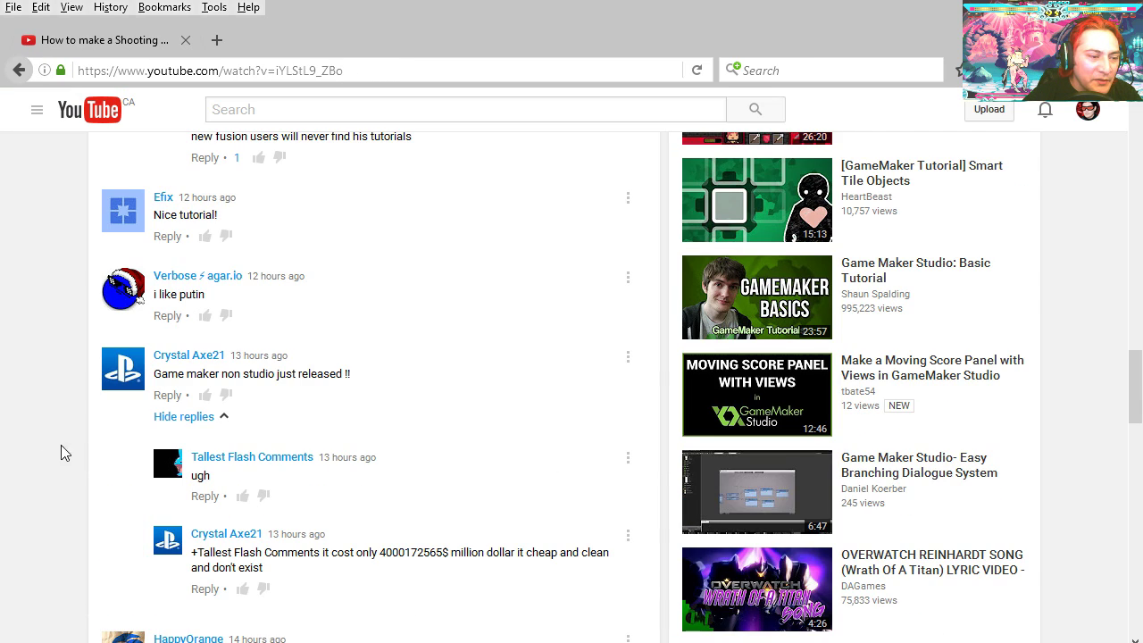
- Open the channel of the commenter who wrote about Game Maker
{"action": "right_click", "coordinate": [188, 362]}
{"action": "left_click", "coordinate": [223, 372]}
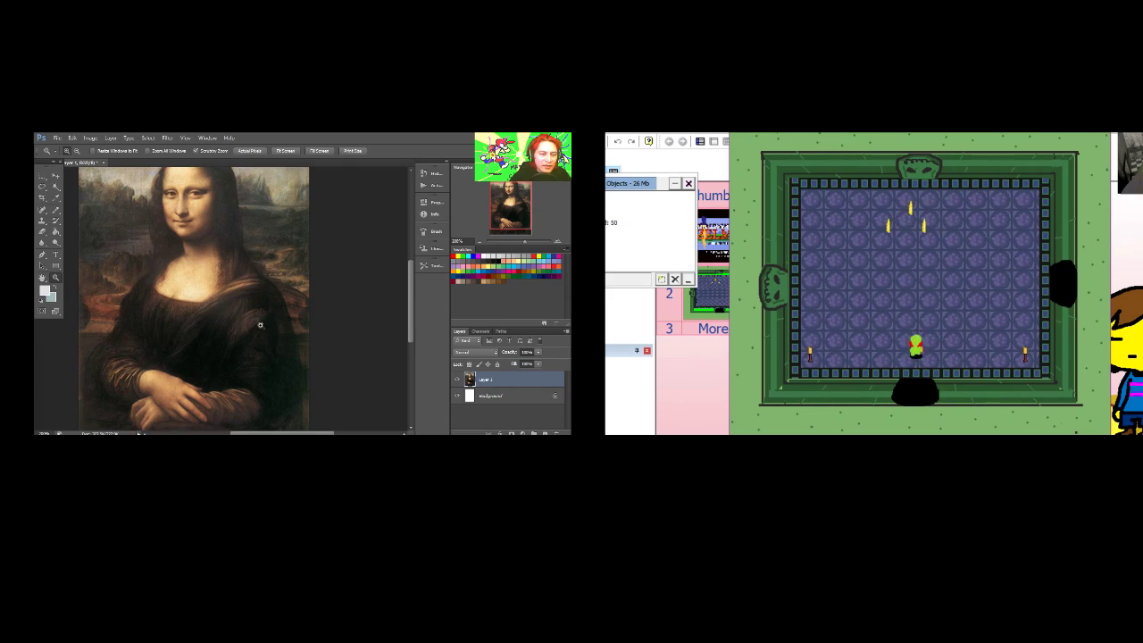
{"action": "mouse_move", "coordinate": [221, 251]}
{"action": "left_mouse_down"}
{"action": "mouse_move", "coordinate": [296, 326]}
{"action": "mouse_move", "coordinate": [253, 229]}
{"action": "mouse_move", "coordinate": [245, 318]}
{"action": "left_mouse_up"}
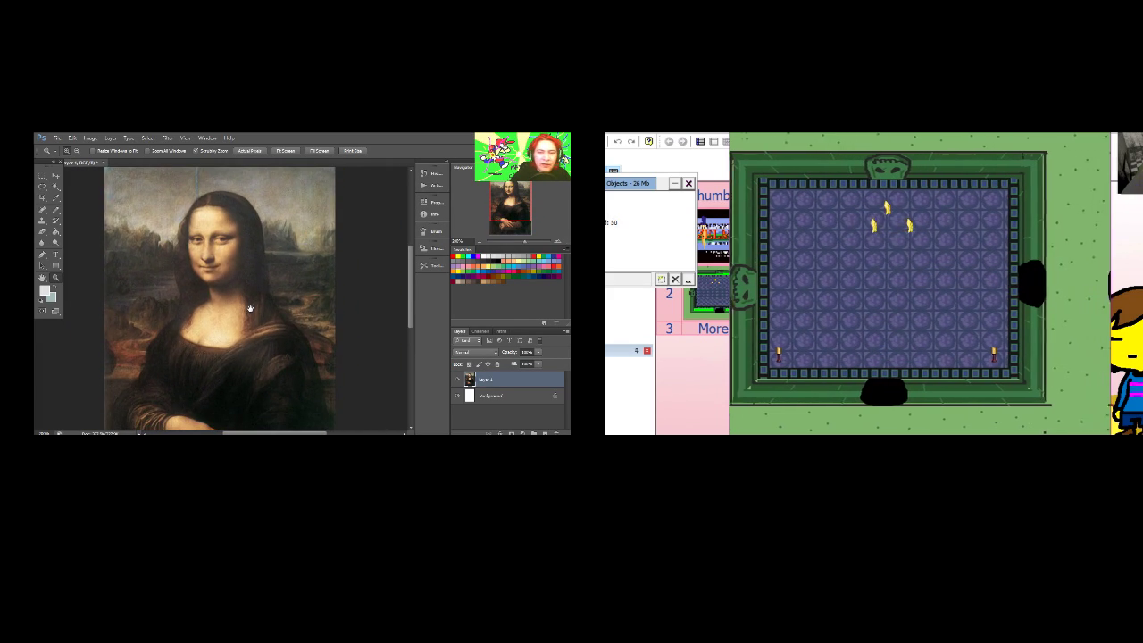